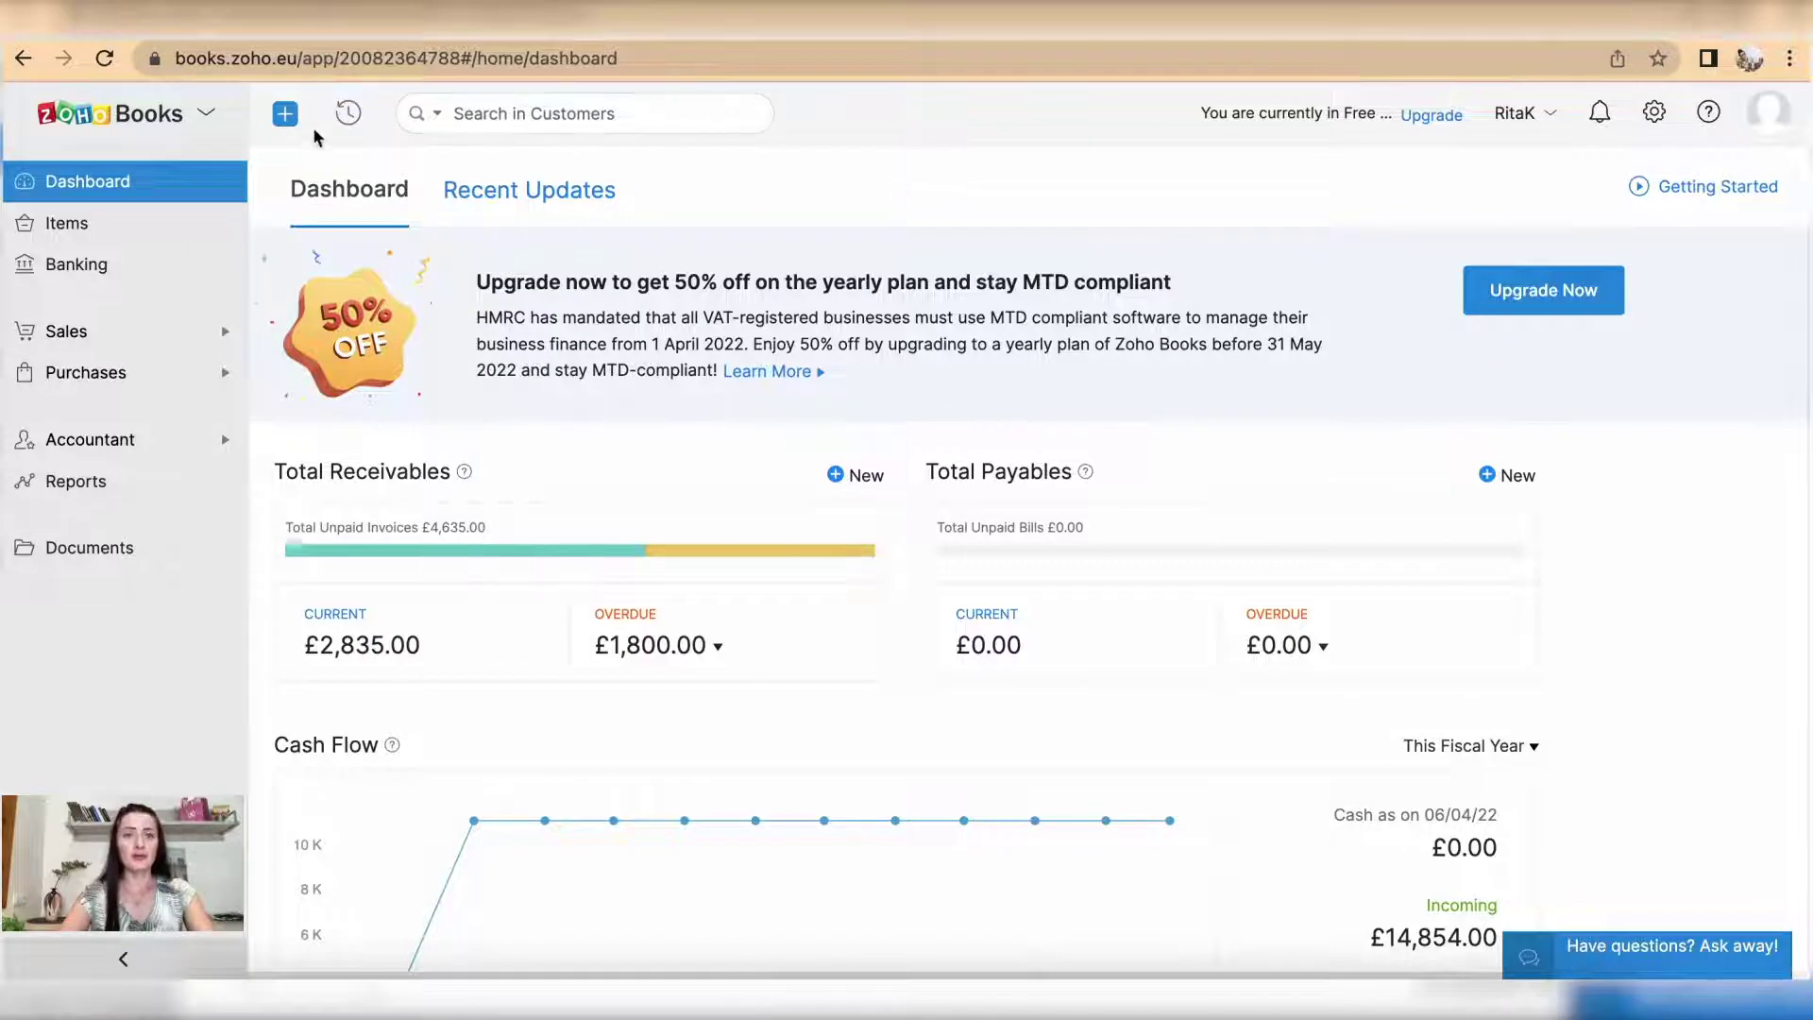
Step: Go to Purchases > Vendors and start a new vendor record
{"action": "left_click", "coordinate": [287, 116]}
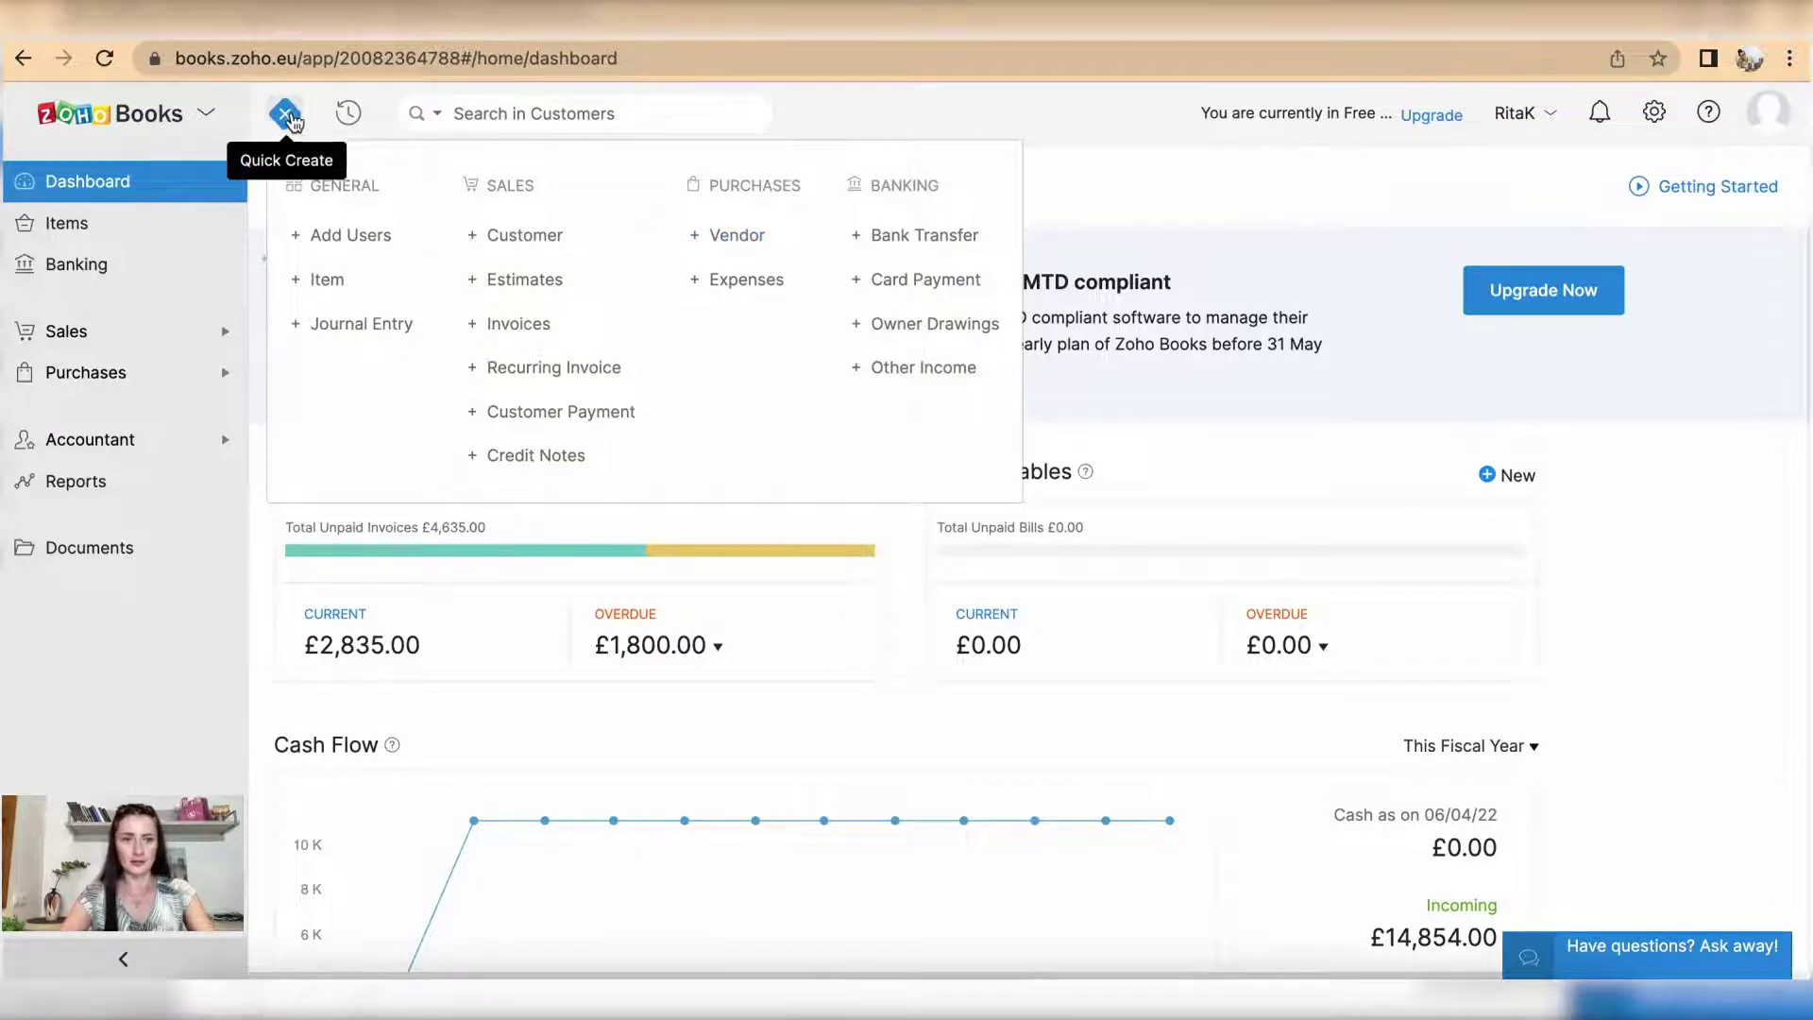
{"action": "left_click", "coordinate": [288, 117]}
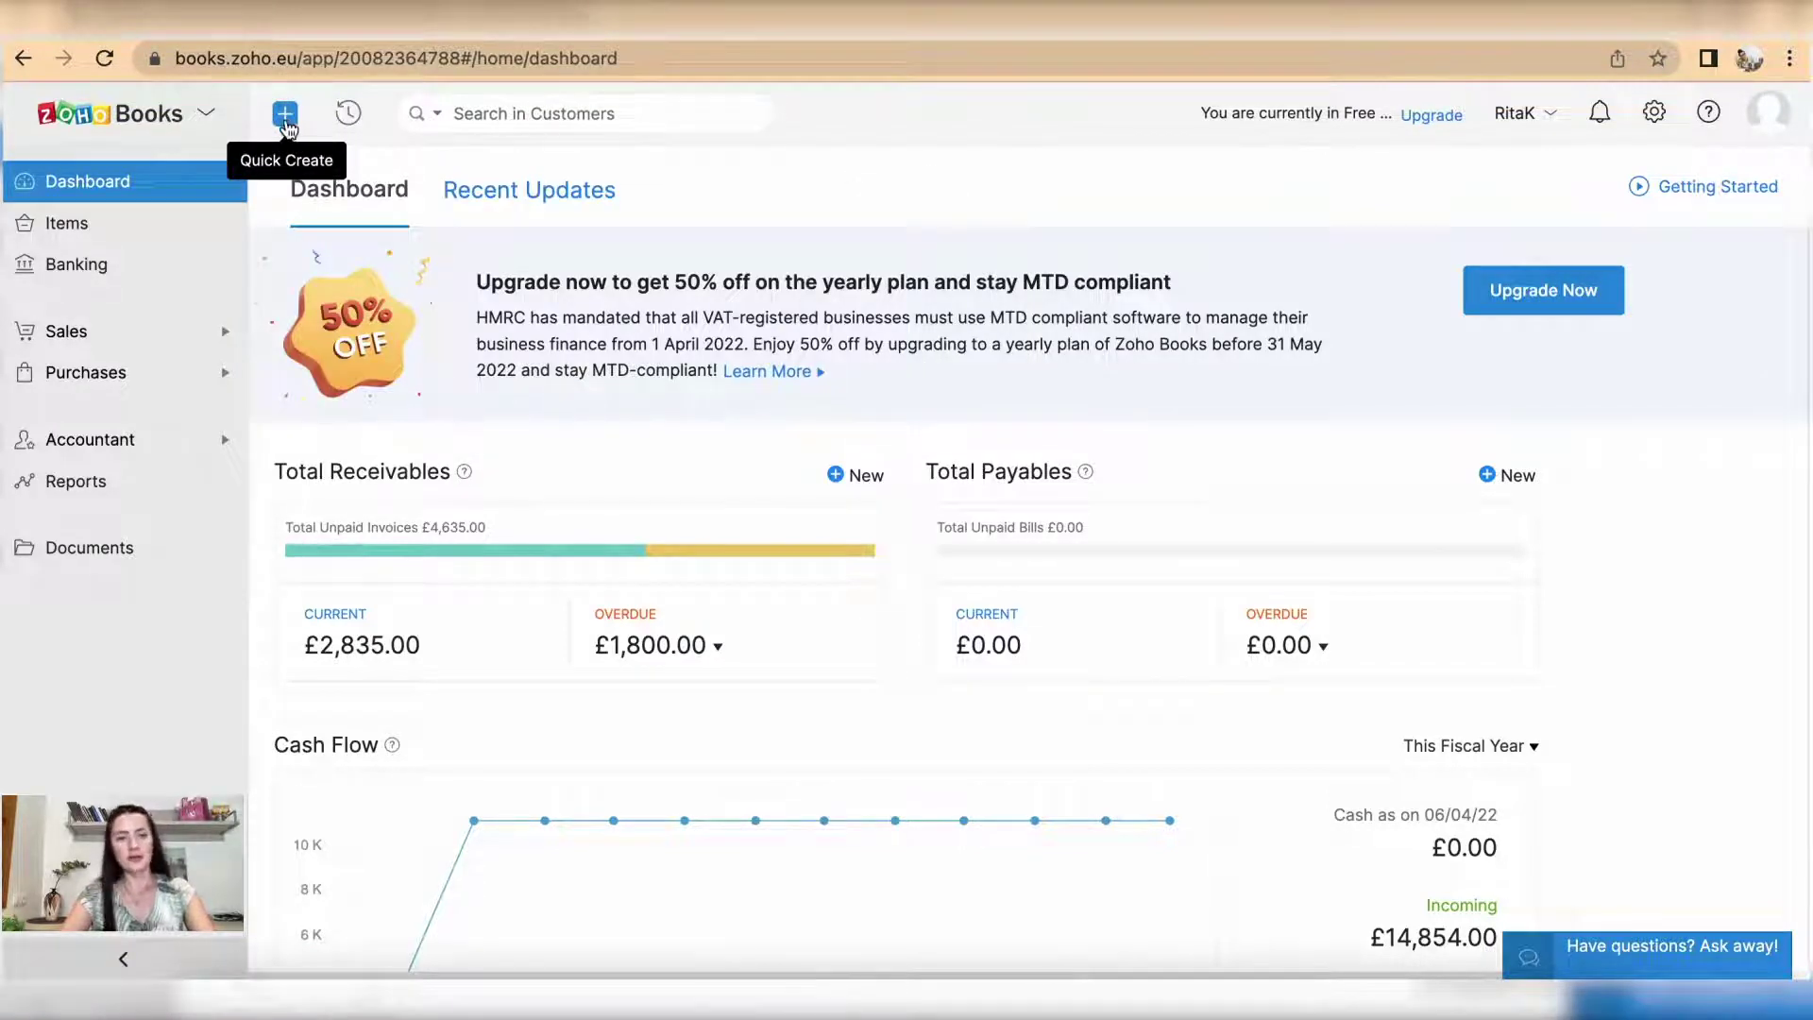
{"action": "left_click", "coordinate": [143, 377]}
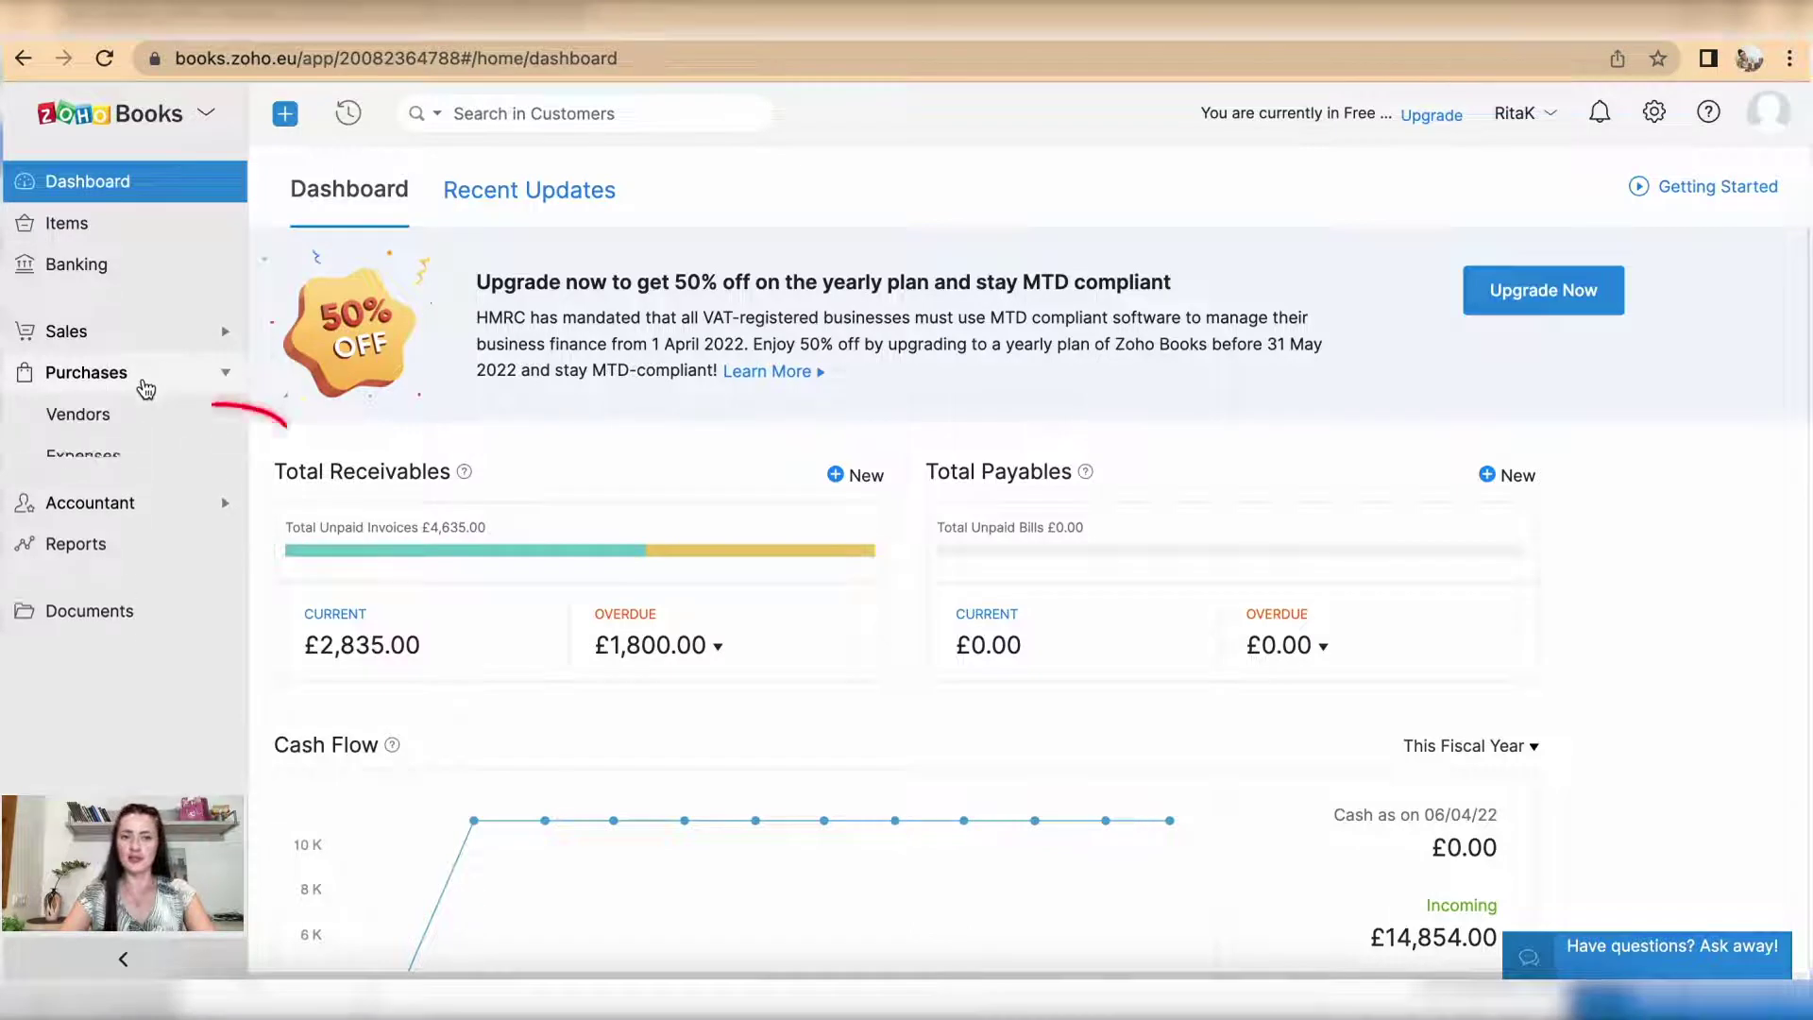
{"action": "left_click", "coordinate": [102, 425]}
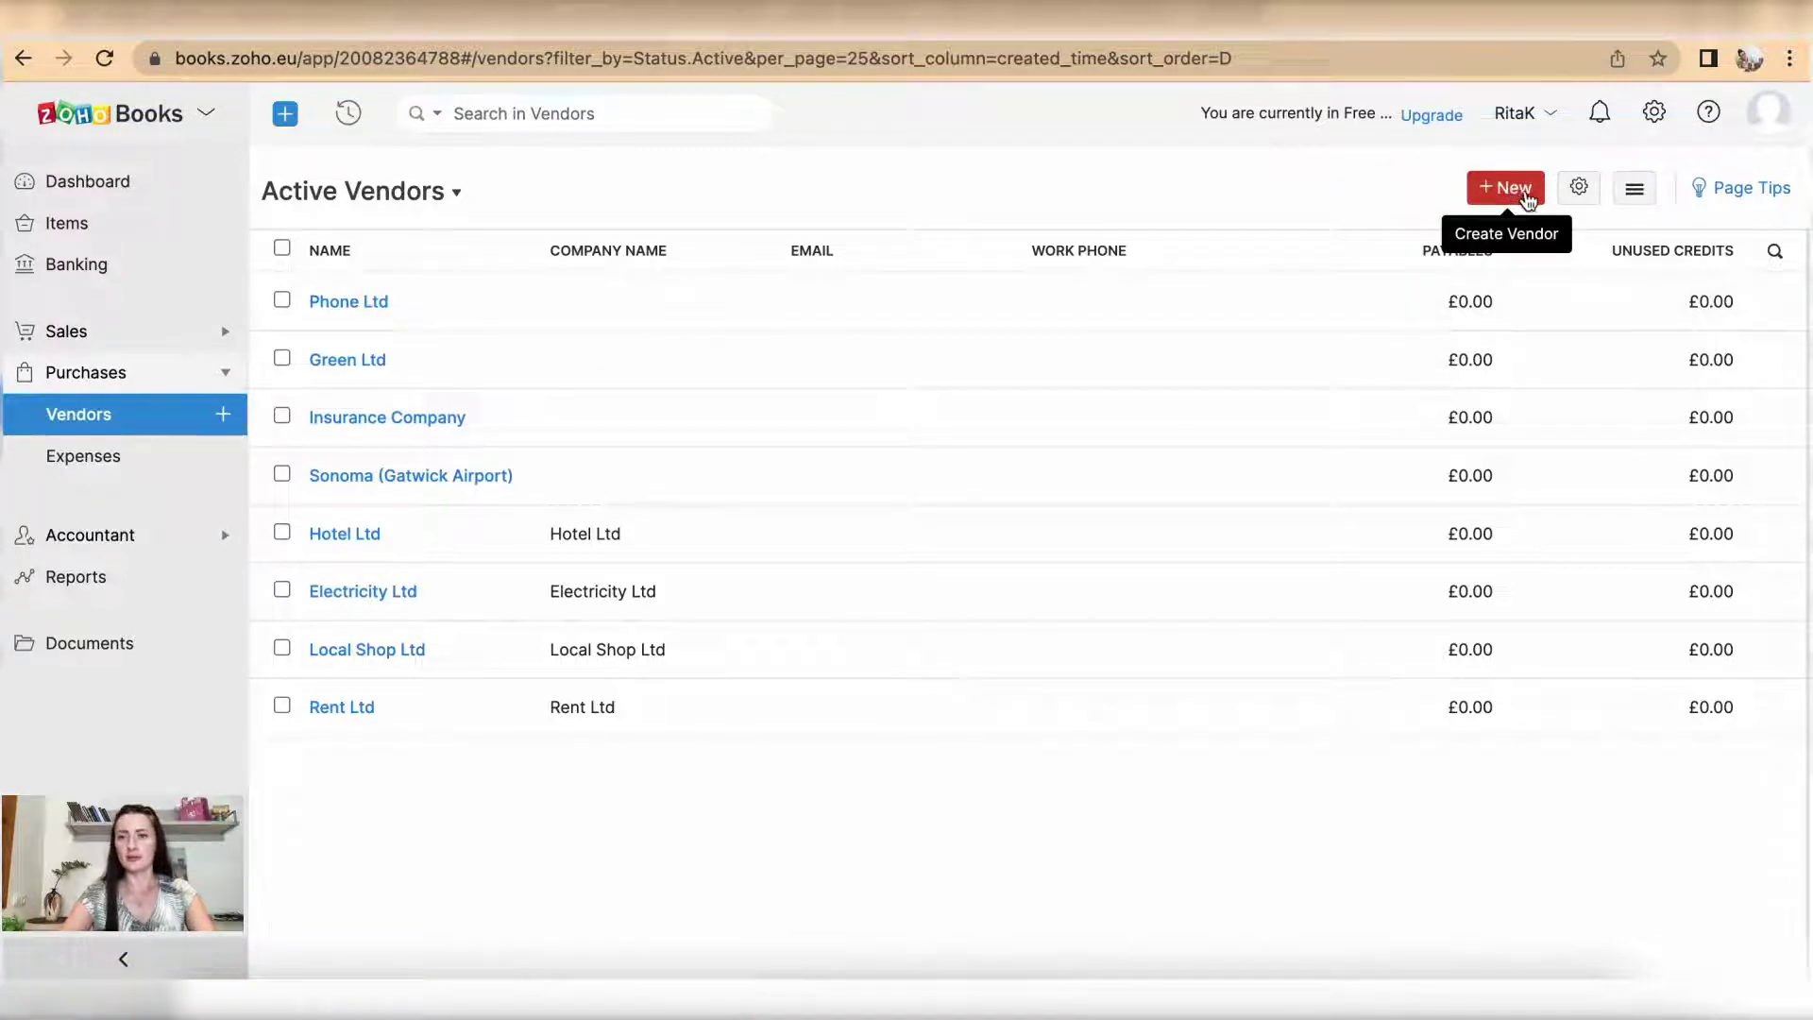
{"action": "left_click", "coordinate": [1530, 199]}
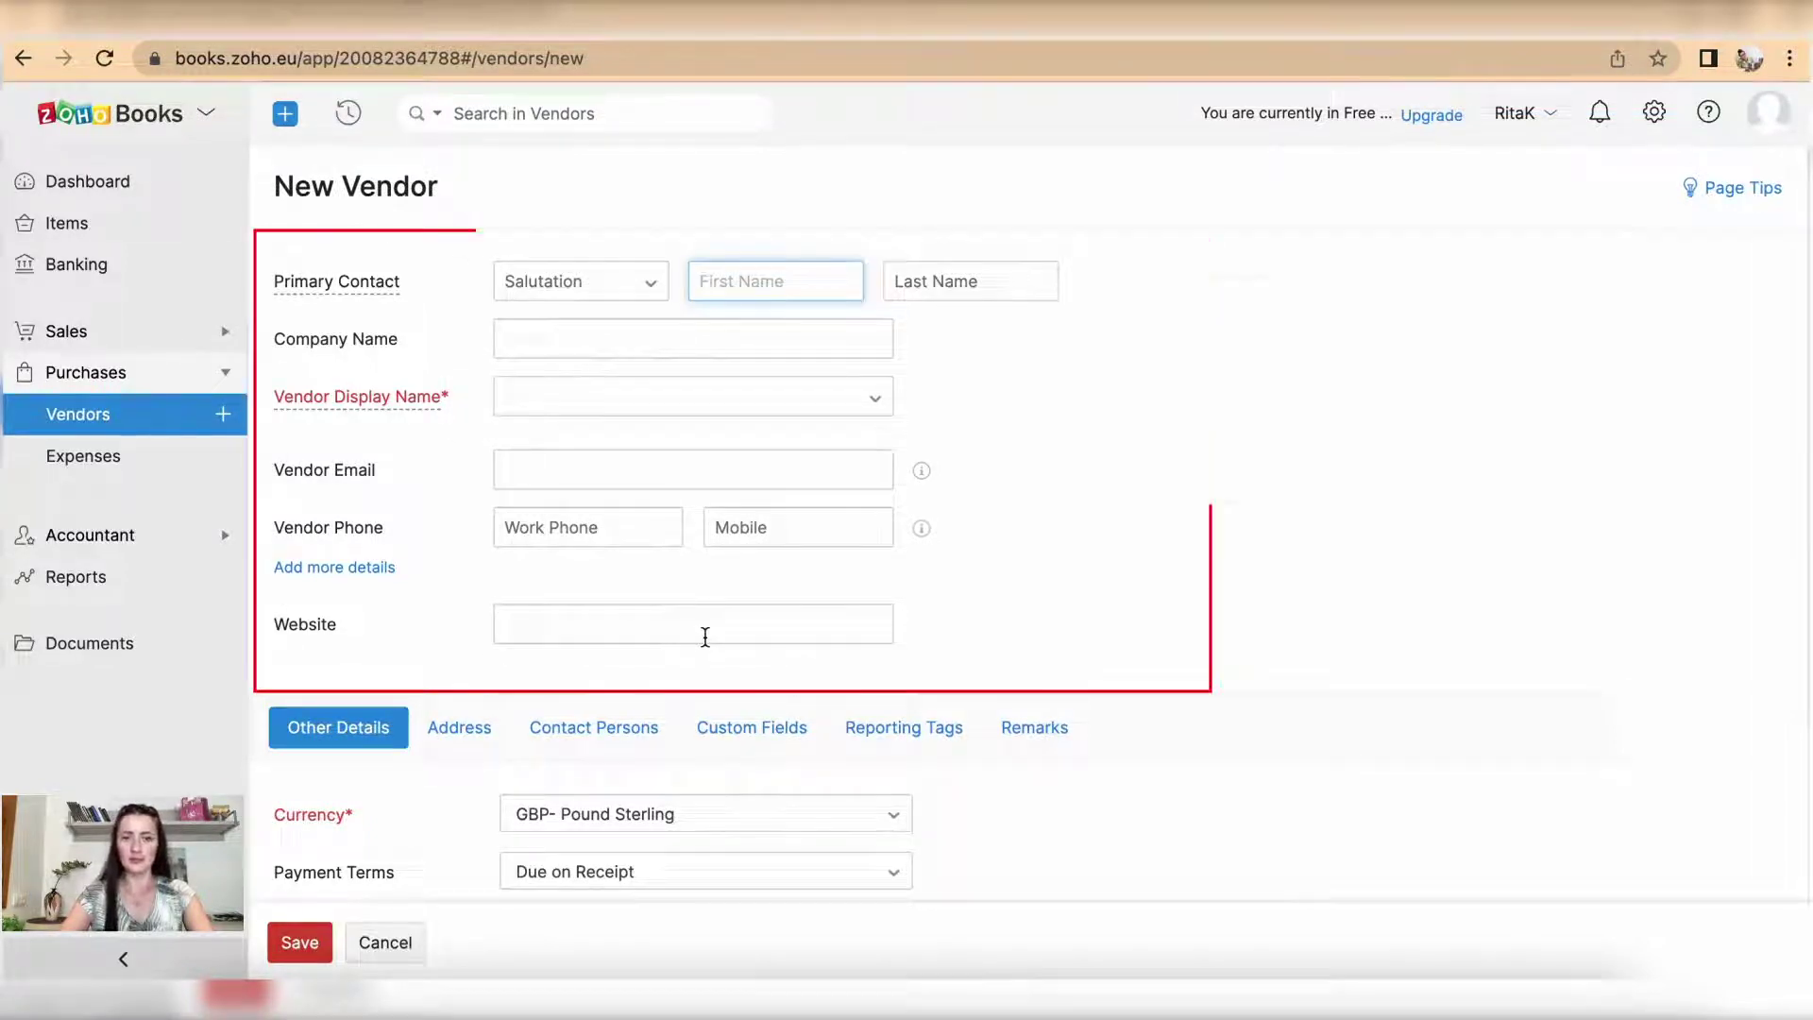
{"action": "scroll", "coordinate": [703, 635], "scroll_direction": "down", "scroll_amount": 3}
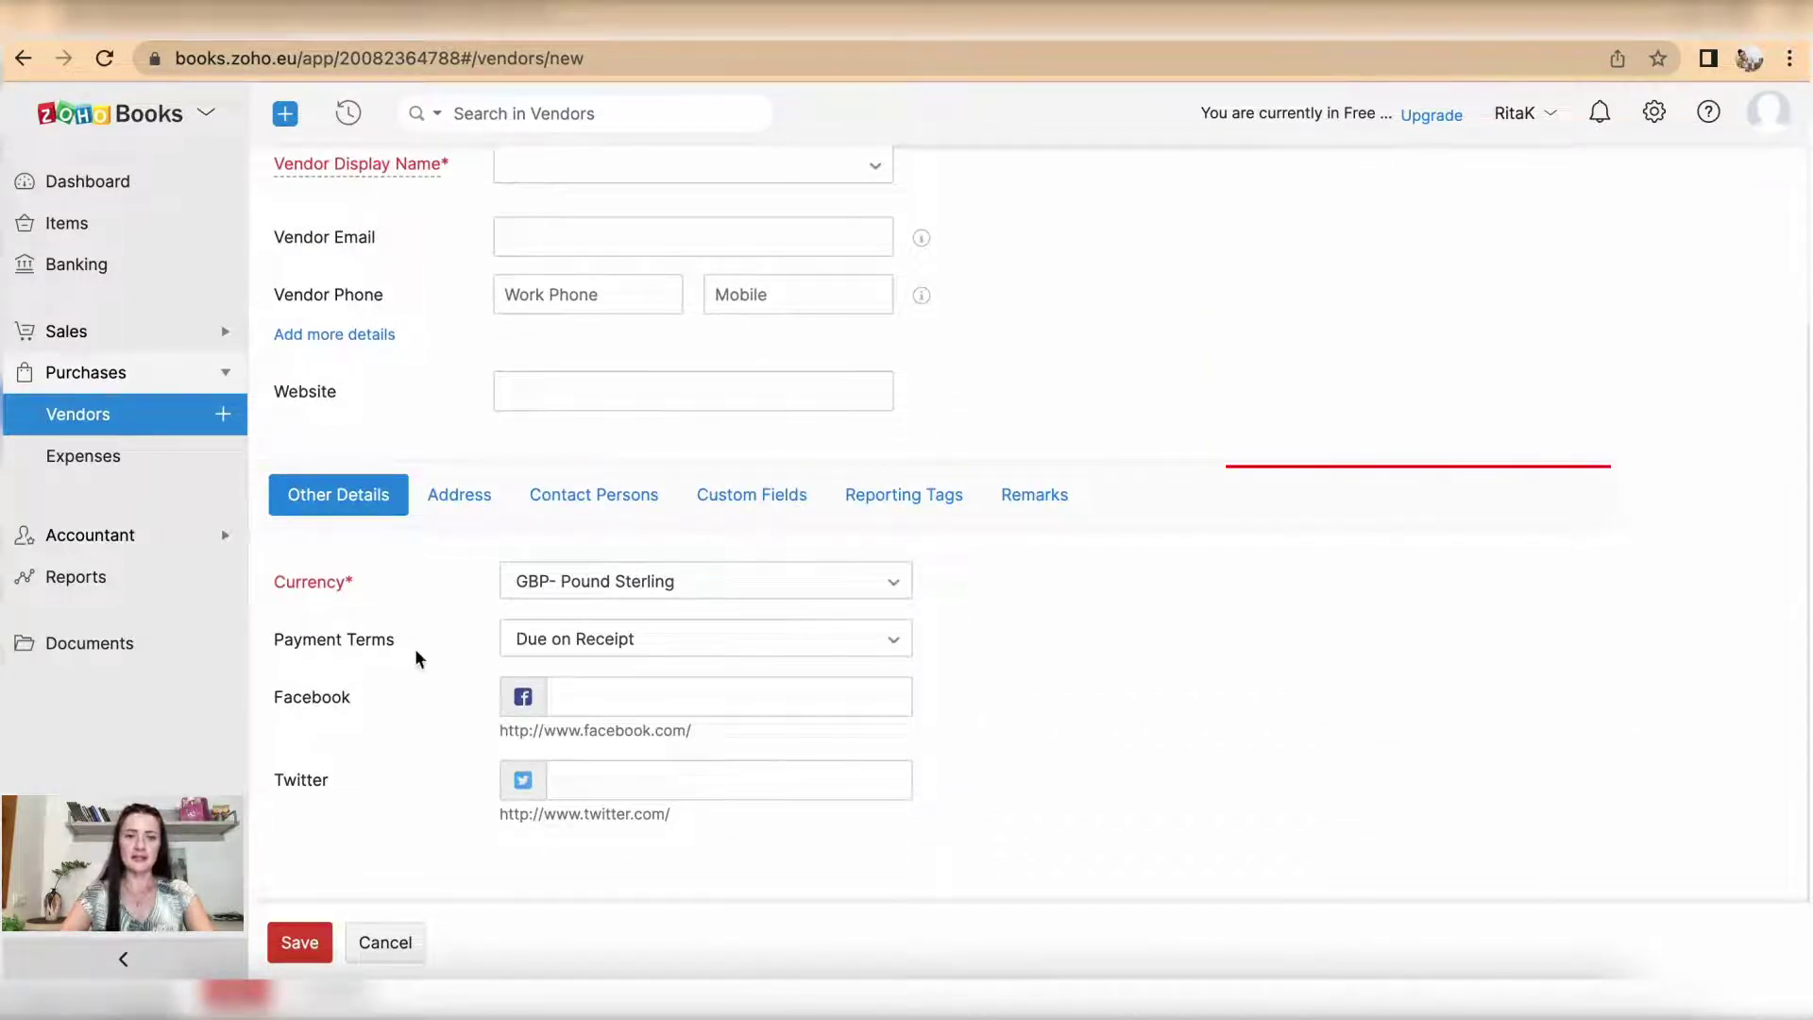
{"action": "left_click", "coordinate": [458, 498]}
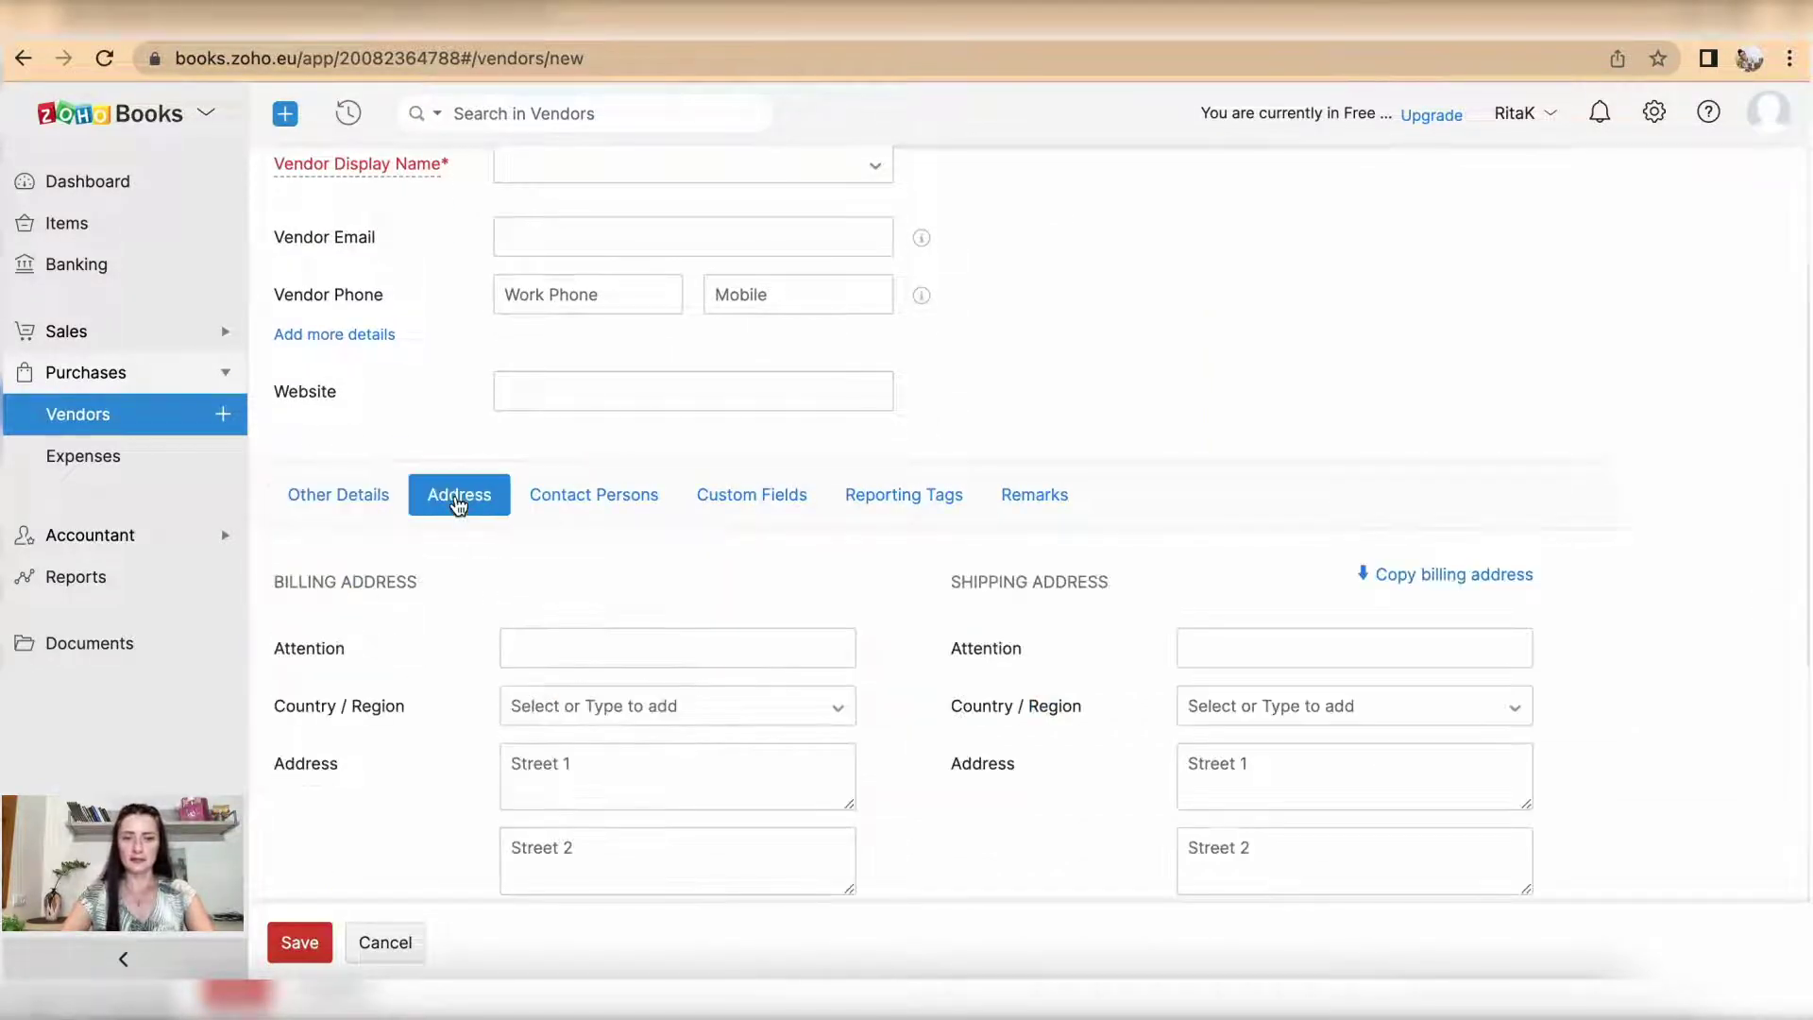
{"action": "left_click", "coordinate": [583, 500]}
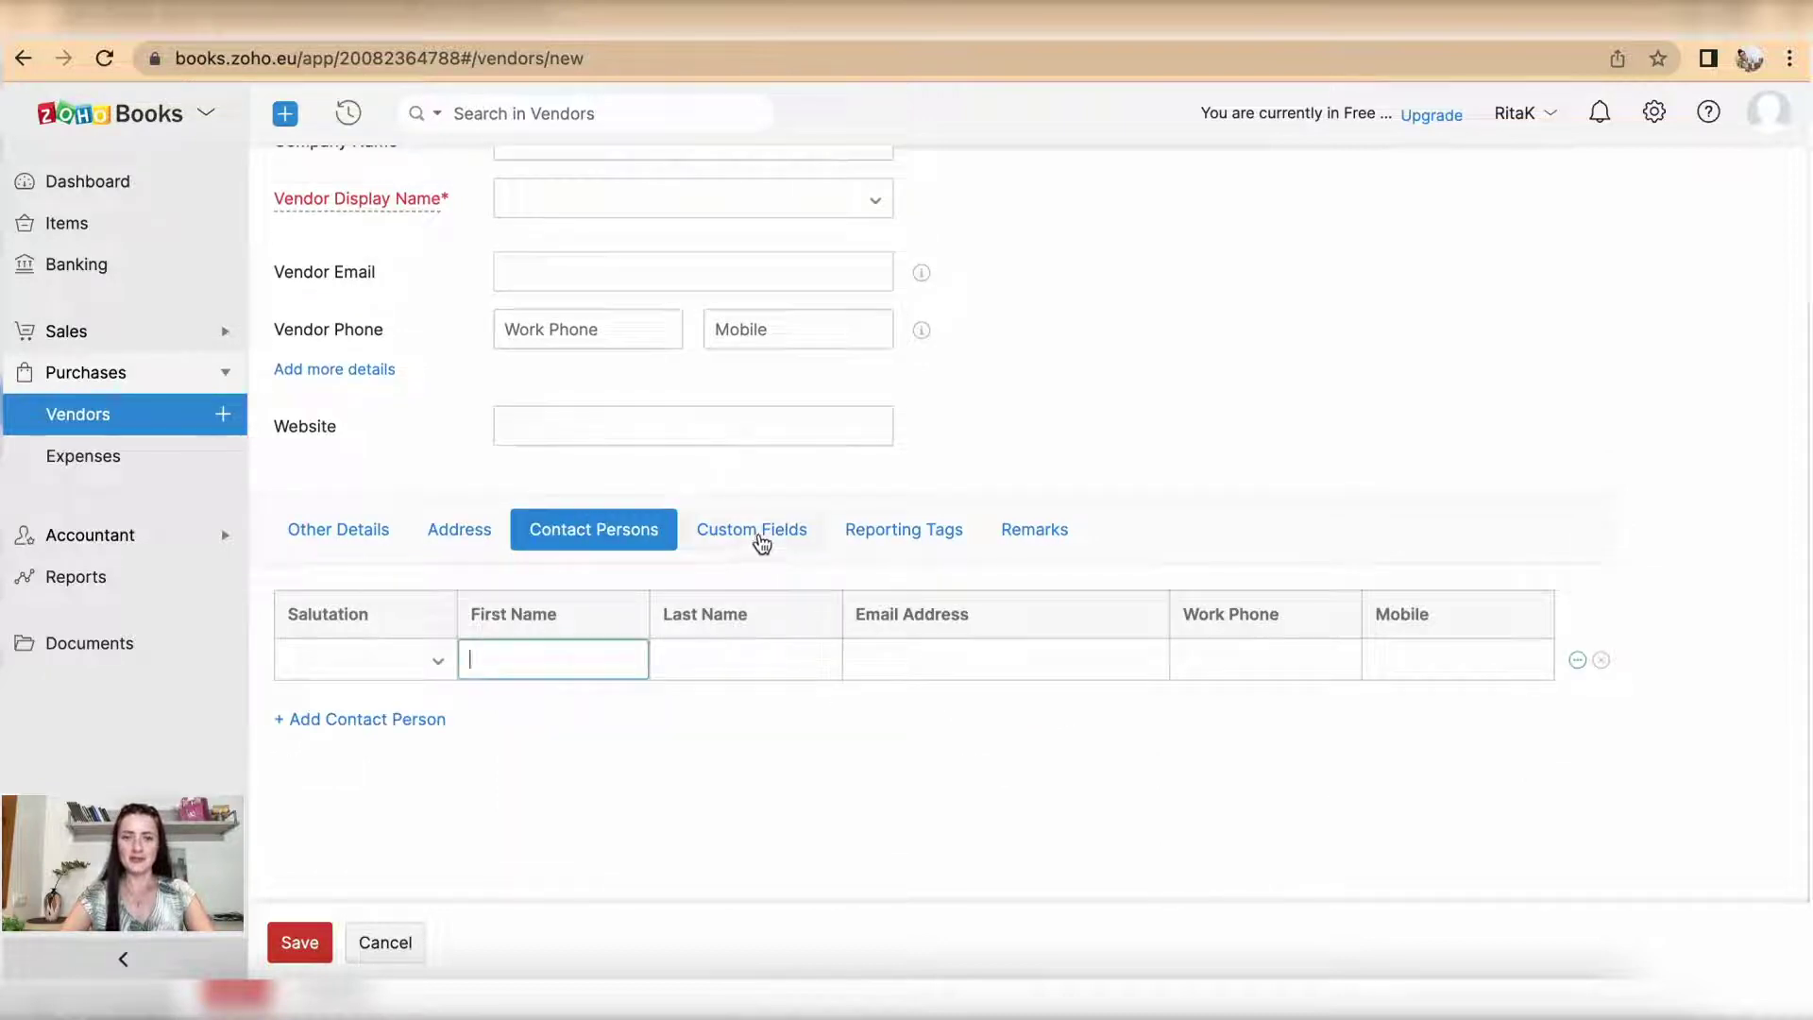
{"action": "left_click", "coordinate": [760, 543]}
{"action": "left_click", "coordinate": [881, 538]}
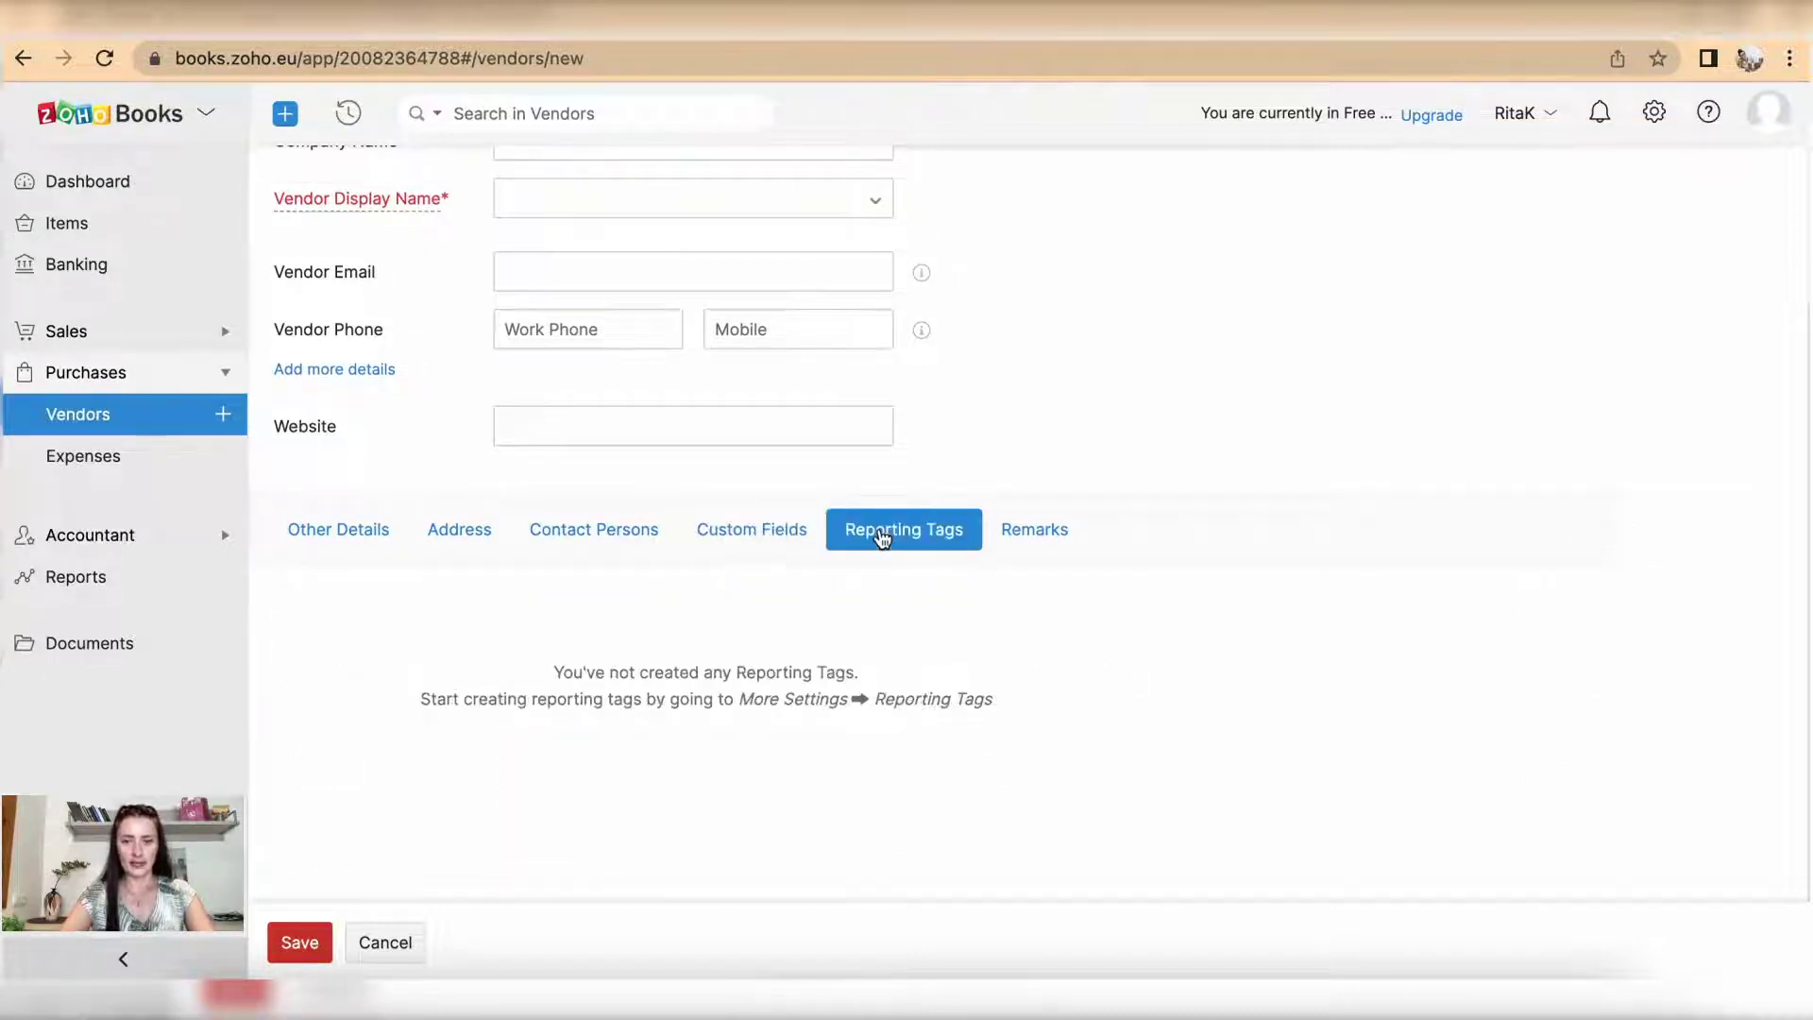
{"action": "left_click", "coordinate": [1035, 539]}
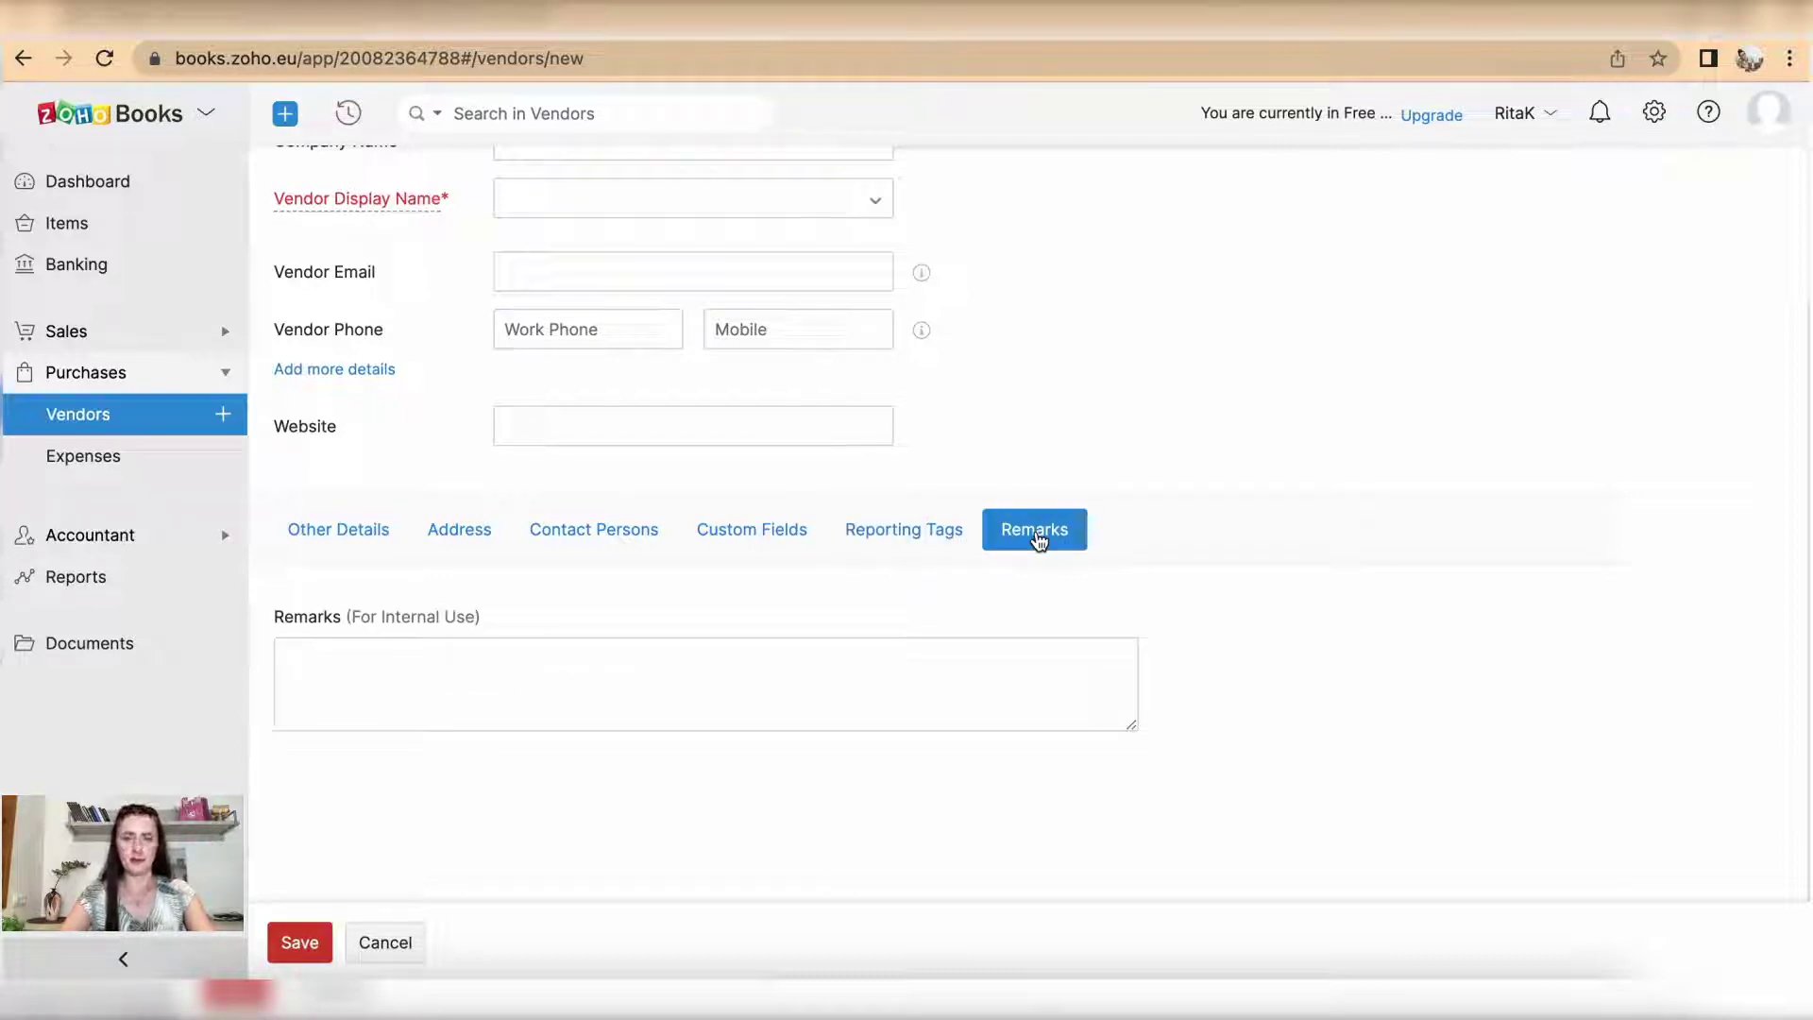
{"action": "scroll", "coordinate": [1035, 540], "scroll_direction": "up", "scroll_amount": 3}
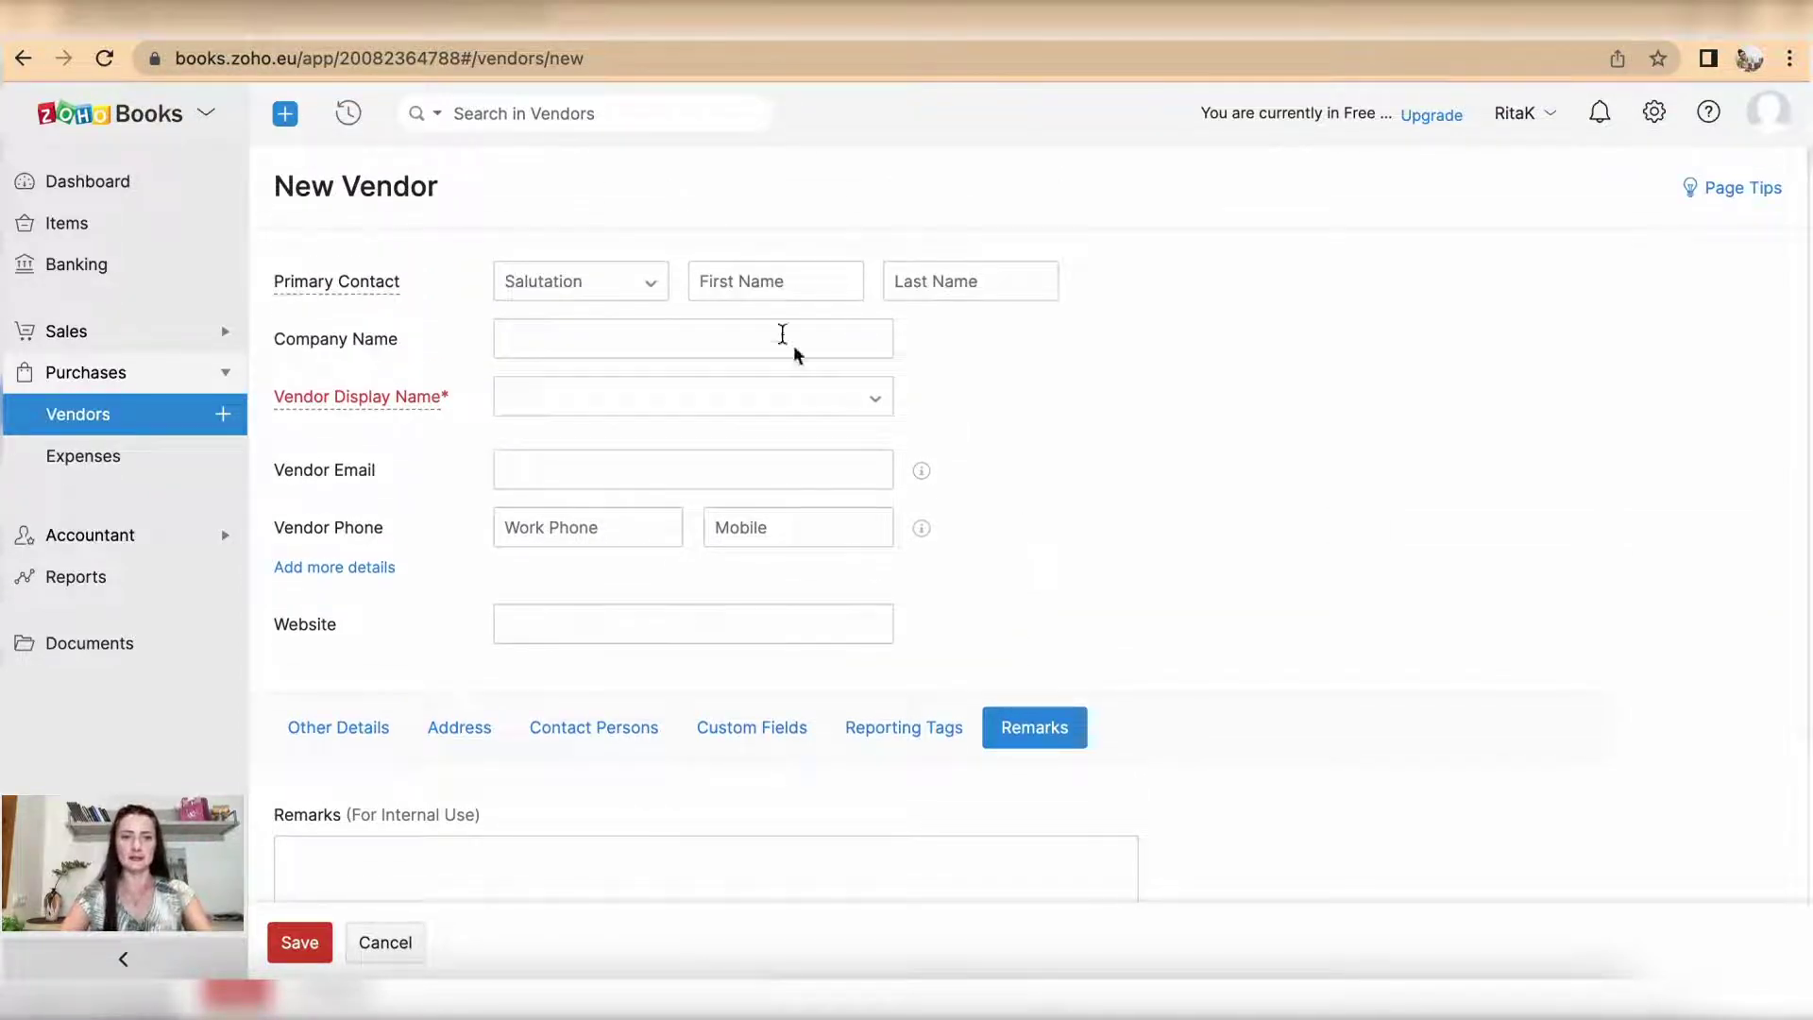
{"action": "left_click", "coordinate": [754, 291]}
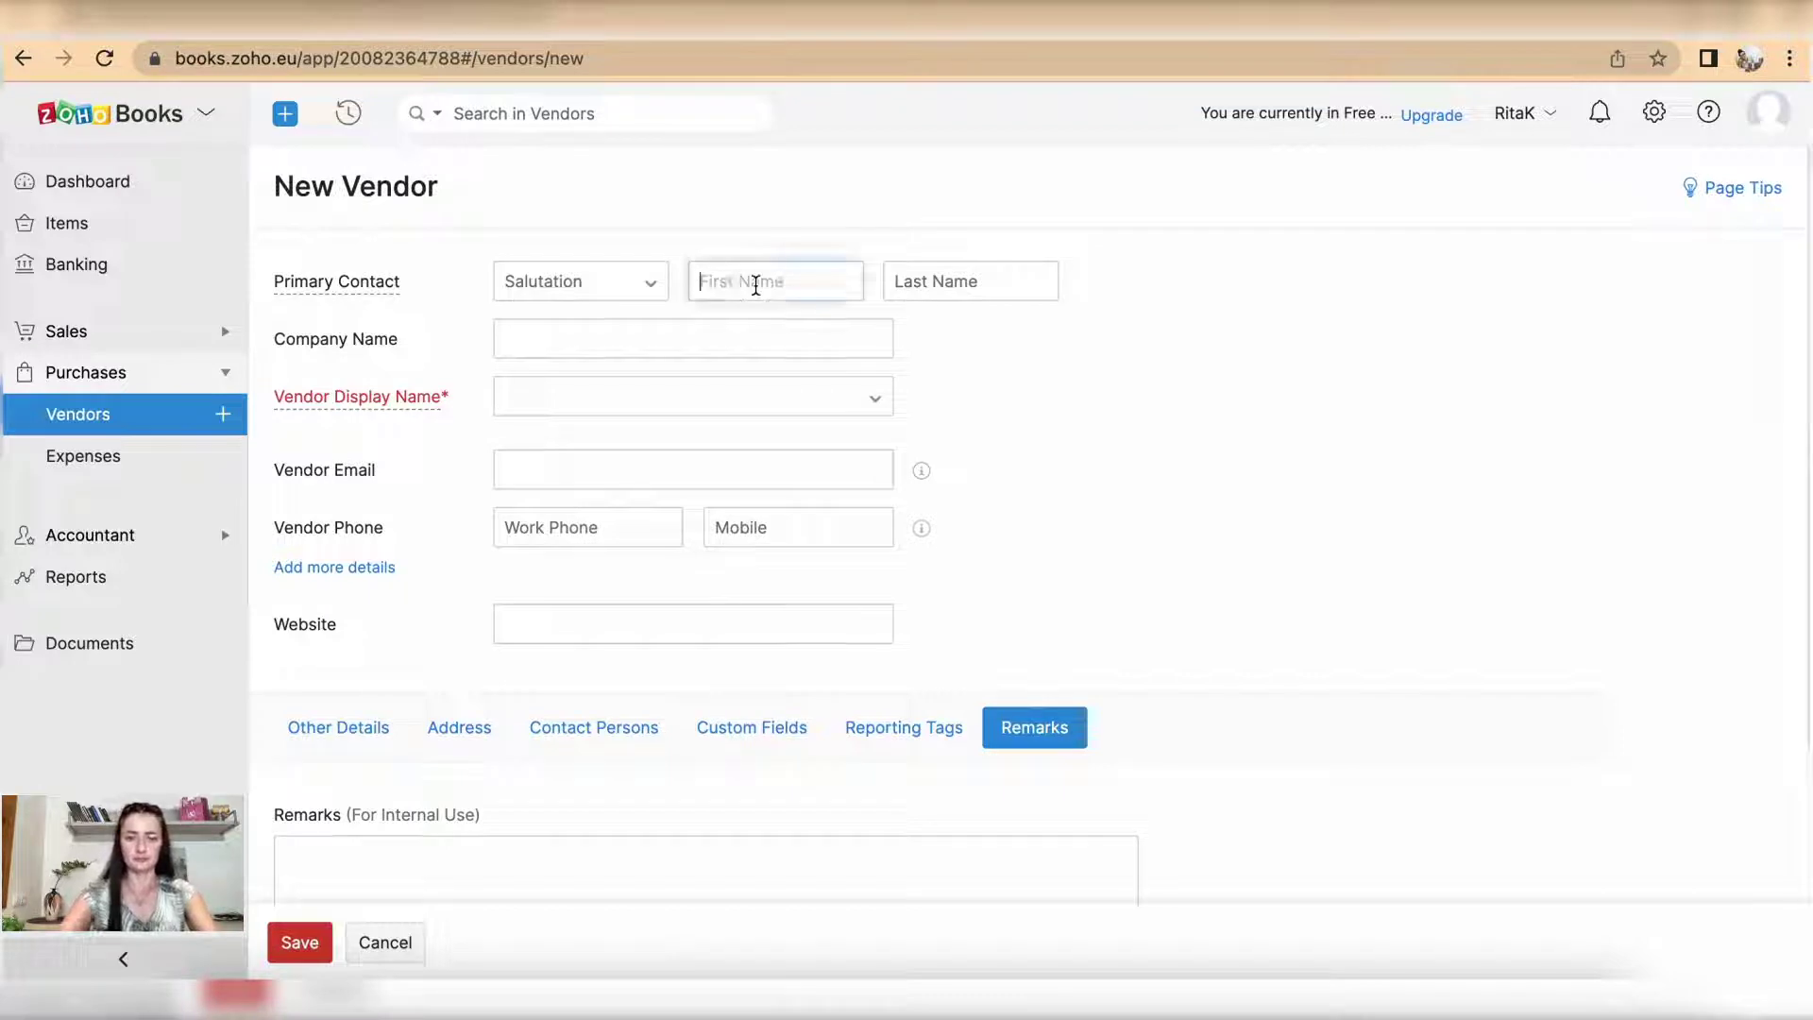
{"action": "type", "text": "Clar"}
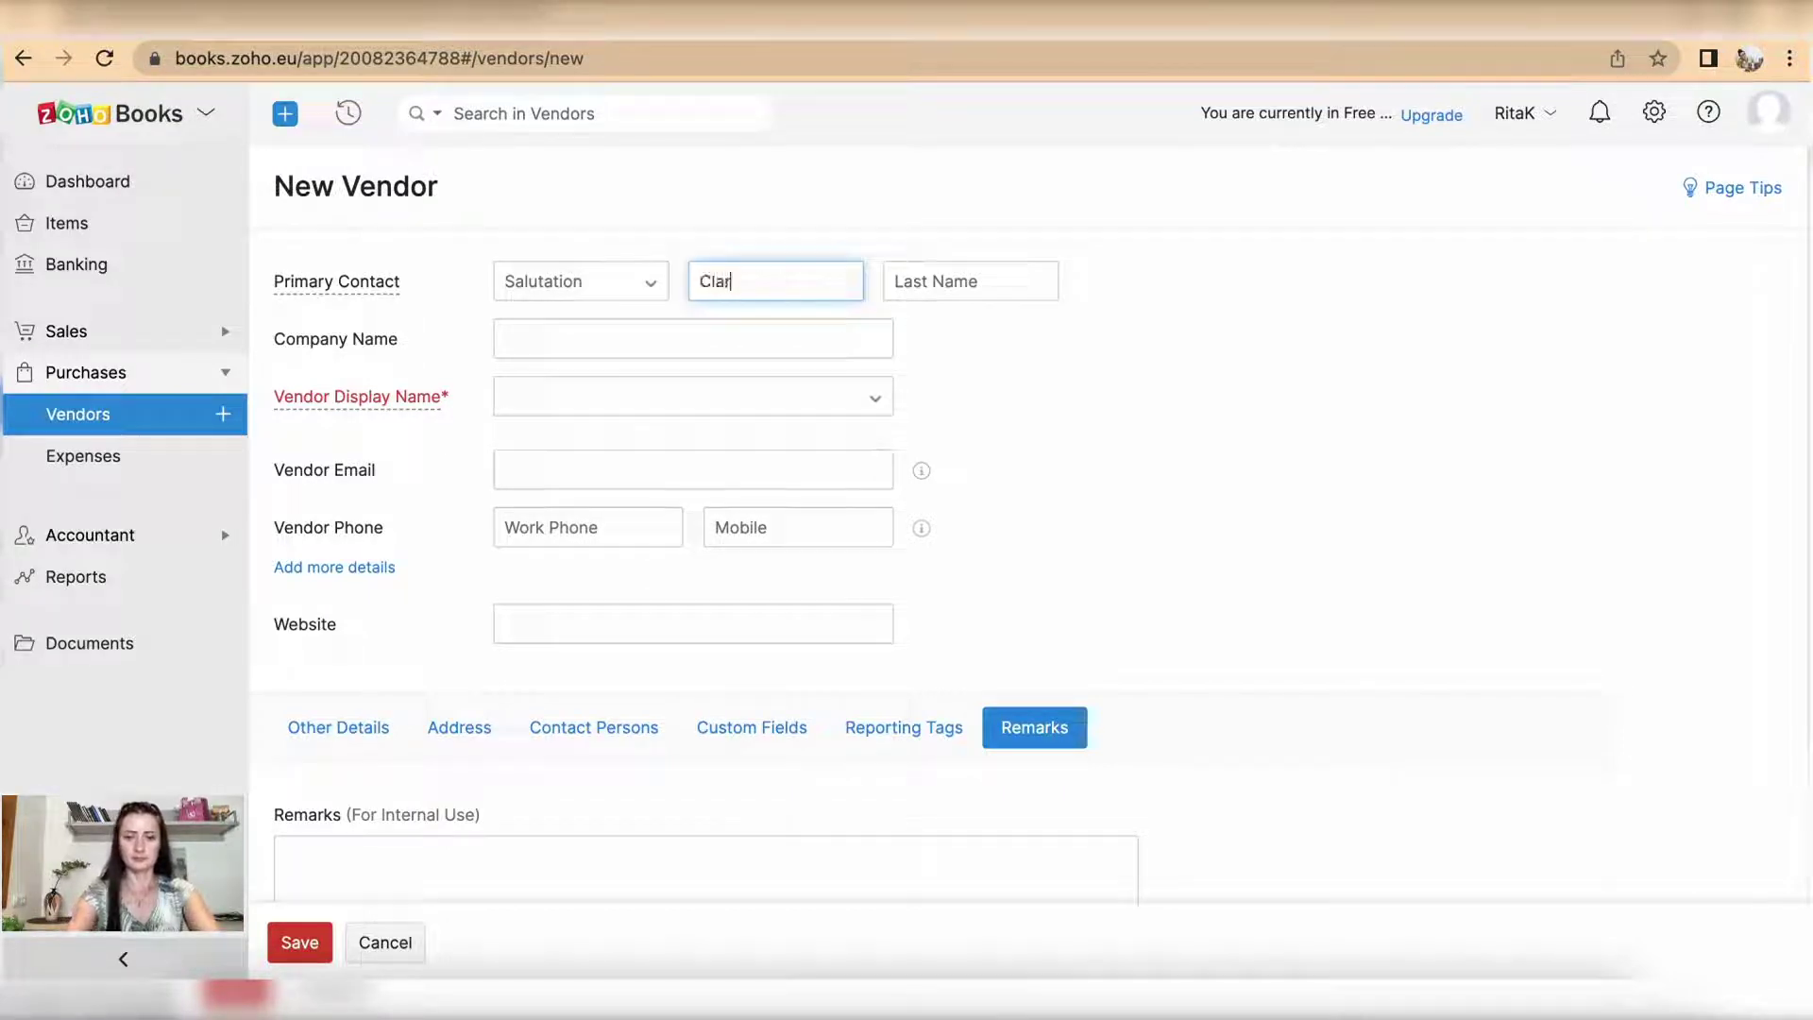
{"action": "type", "text": "e"}
{"action": "left_click", "coordinate": [913, 280]}
{"action": "type", "text": "Green"}
{"action": "left_click", "coordinate": [605, 334]}
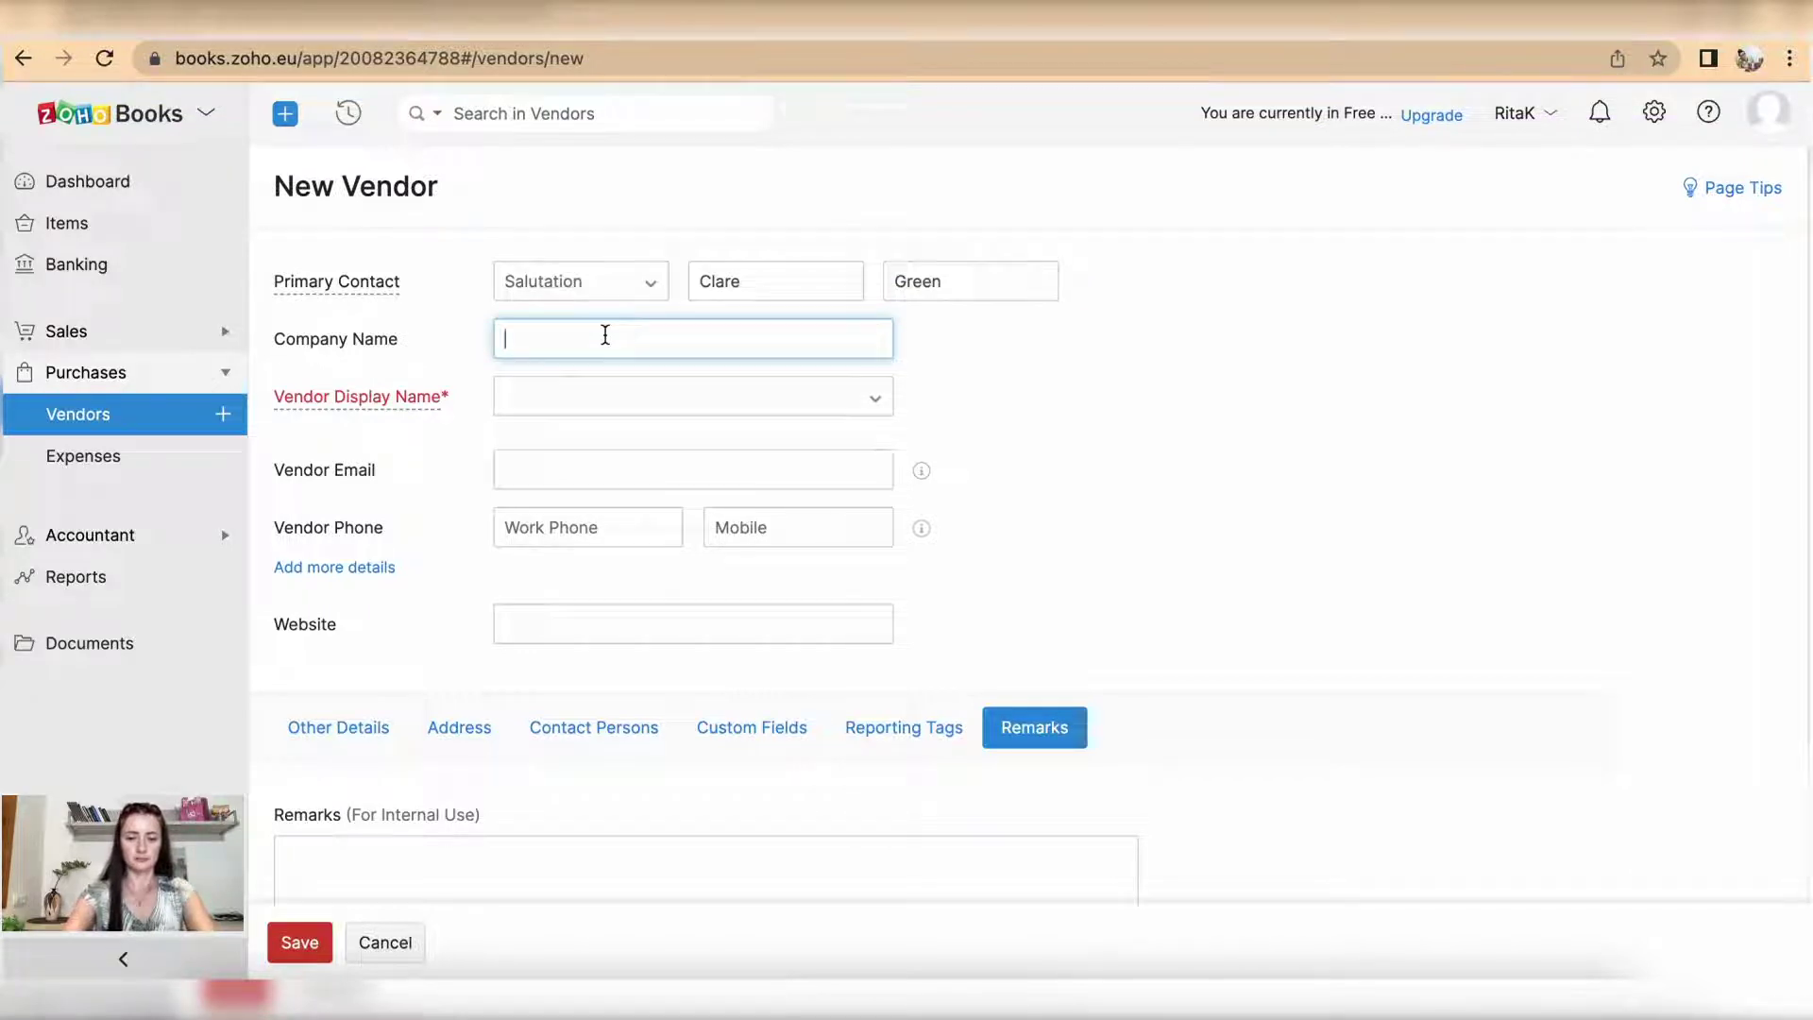
{"action": "type", "text": "Run Ltd"}
{"action": "left_click", "coordinate": [600, 398]}
{"action": "left_click", "coordinate": [587, 503]}
{"action": "scroll", "coordinate": [559, 612], "scroll_direction": "down", "scroll_amount": 3}
Step: Set the vendor's payment terms to Net 30 under Other Details
{"action": "left_click", "coordinate": [339, 522]}
{"action": "scroll", "coordinate": [608, 628], "scroll_direction": "down", "scroll_amount": 1}
{"action": "left_click", "coordinate": [638, 638]}
{"action": "left_click", "coordinate": [603, 789]}
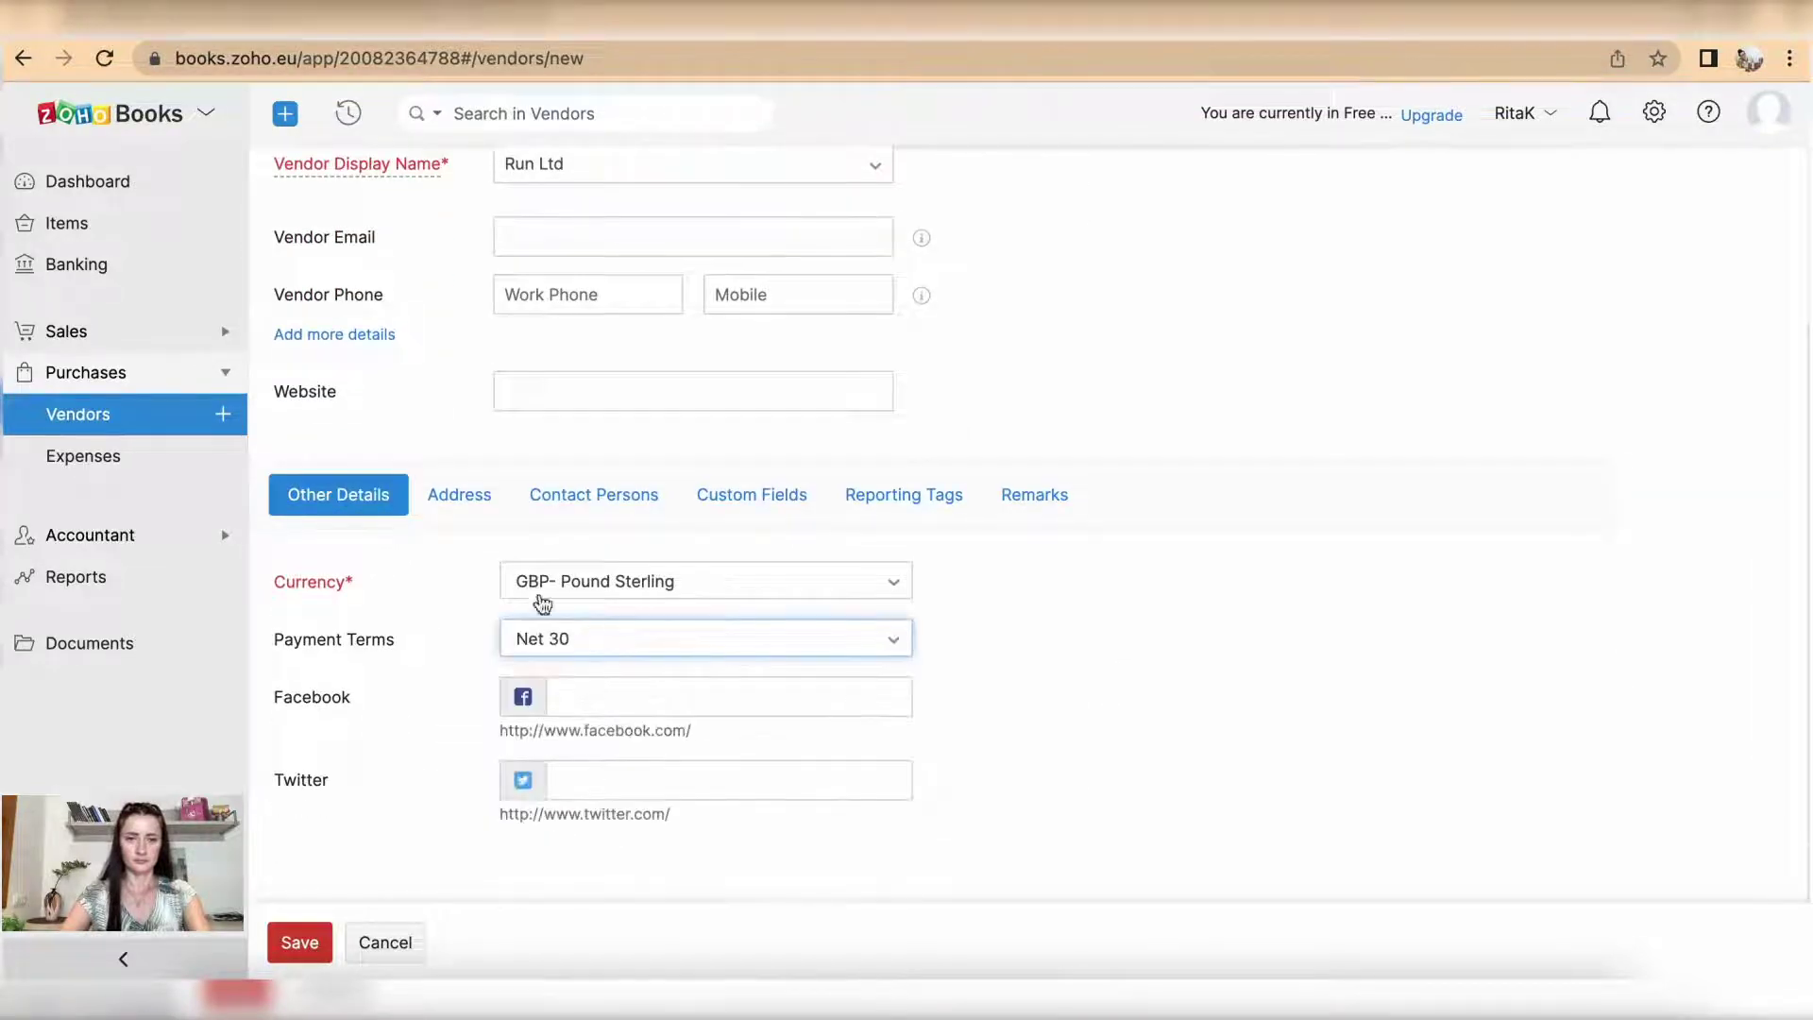
Step: Fill the billing address with country United Kingdom, city and postcode
{"action": "left_click", "coordinate": [459, 494]}
{"action": "scroll", "coordinate": [602, 566], "scroll_direction": "down", "scroll_amount": 3}
{"action": "left_click", "coordinate": [596, 341]}
{"action": "left_click", "coordinate": [567, 391]}
{"action": "type", "text": "Gr"}
{"action": "type", "text": "t"}
{"action": "left_click", "coordinate": [647, 567]}
{"action": "type", "text": "Green Town"}
{"action": "left_click", "coordinate": [617, 683]}
{"action": "type", "text": "GG1 2"}
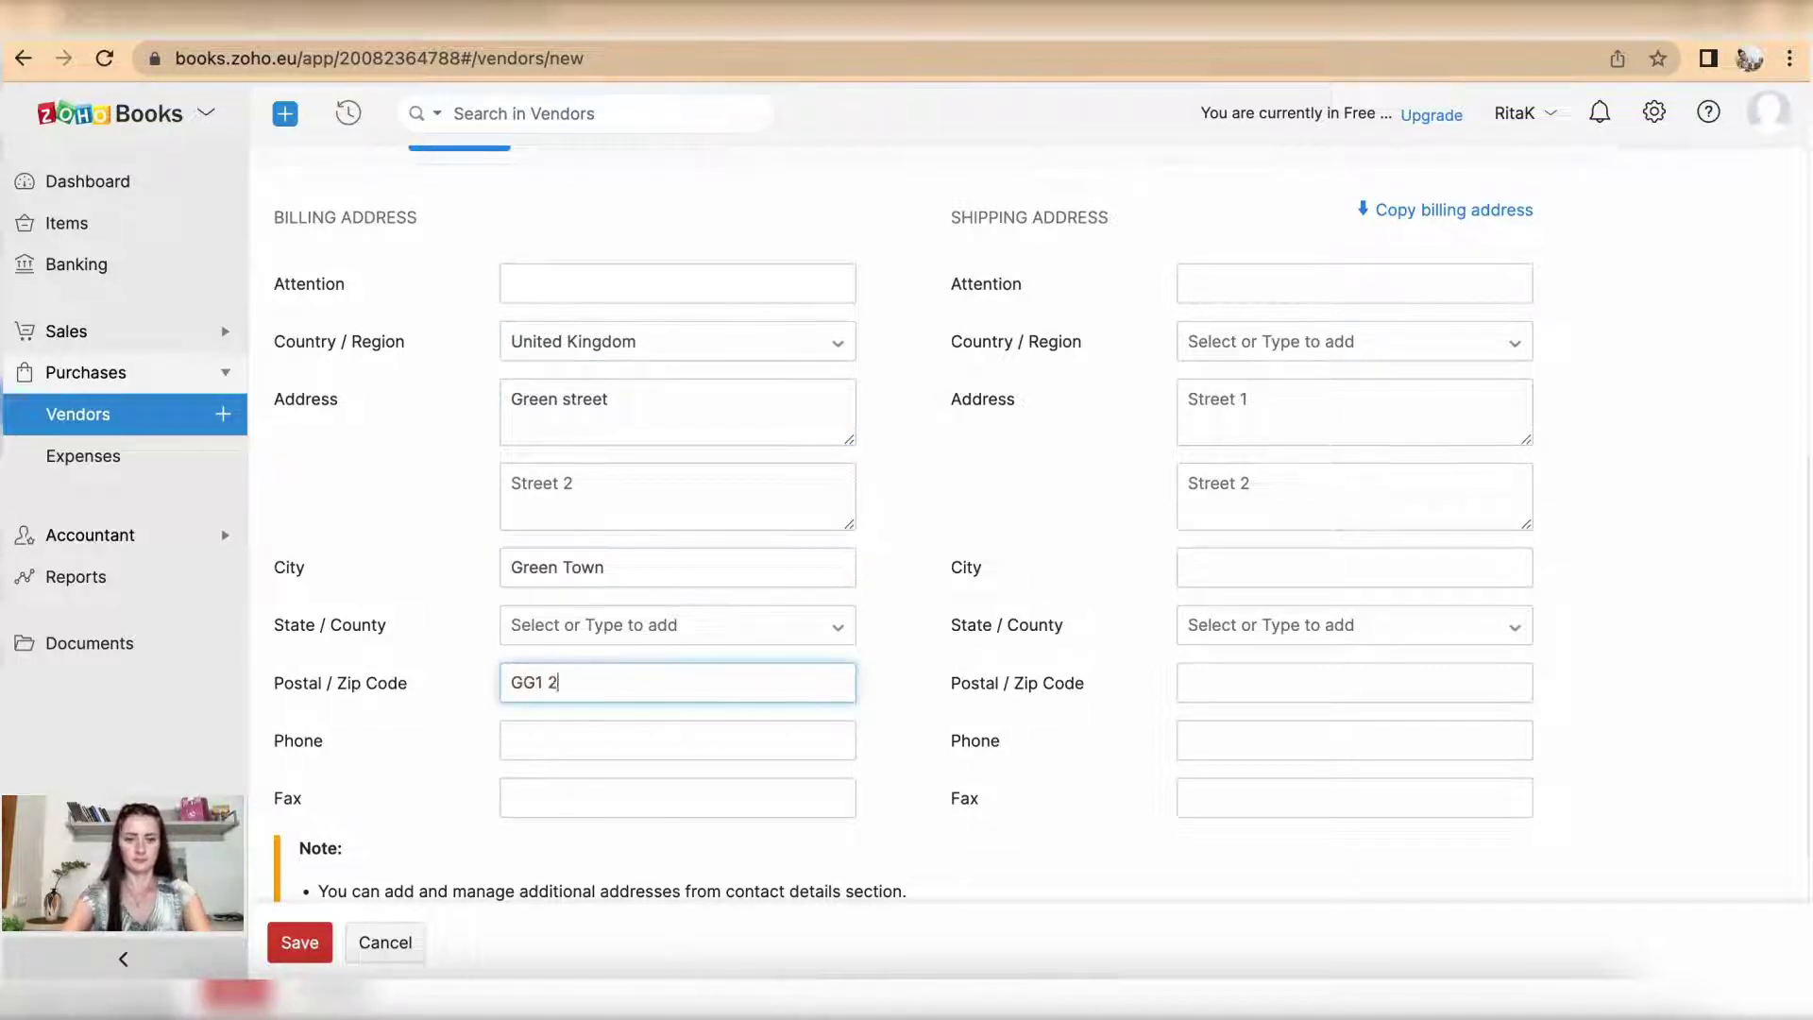
{"action": "scroll", "coordinate": [720, 502], "scroll_direction": "up", "scroll_amount": 3}
Step: Add the internal remark 'PO number 123456789' in the Remarks section
{"action": "left_click", "coordinate": [616, 531]}
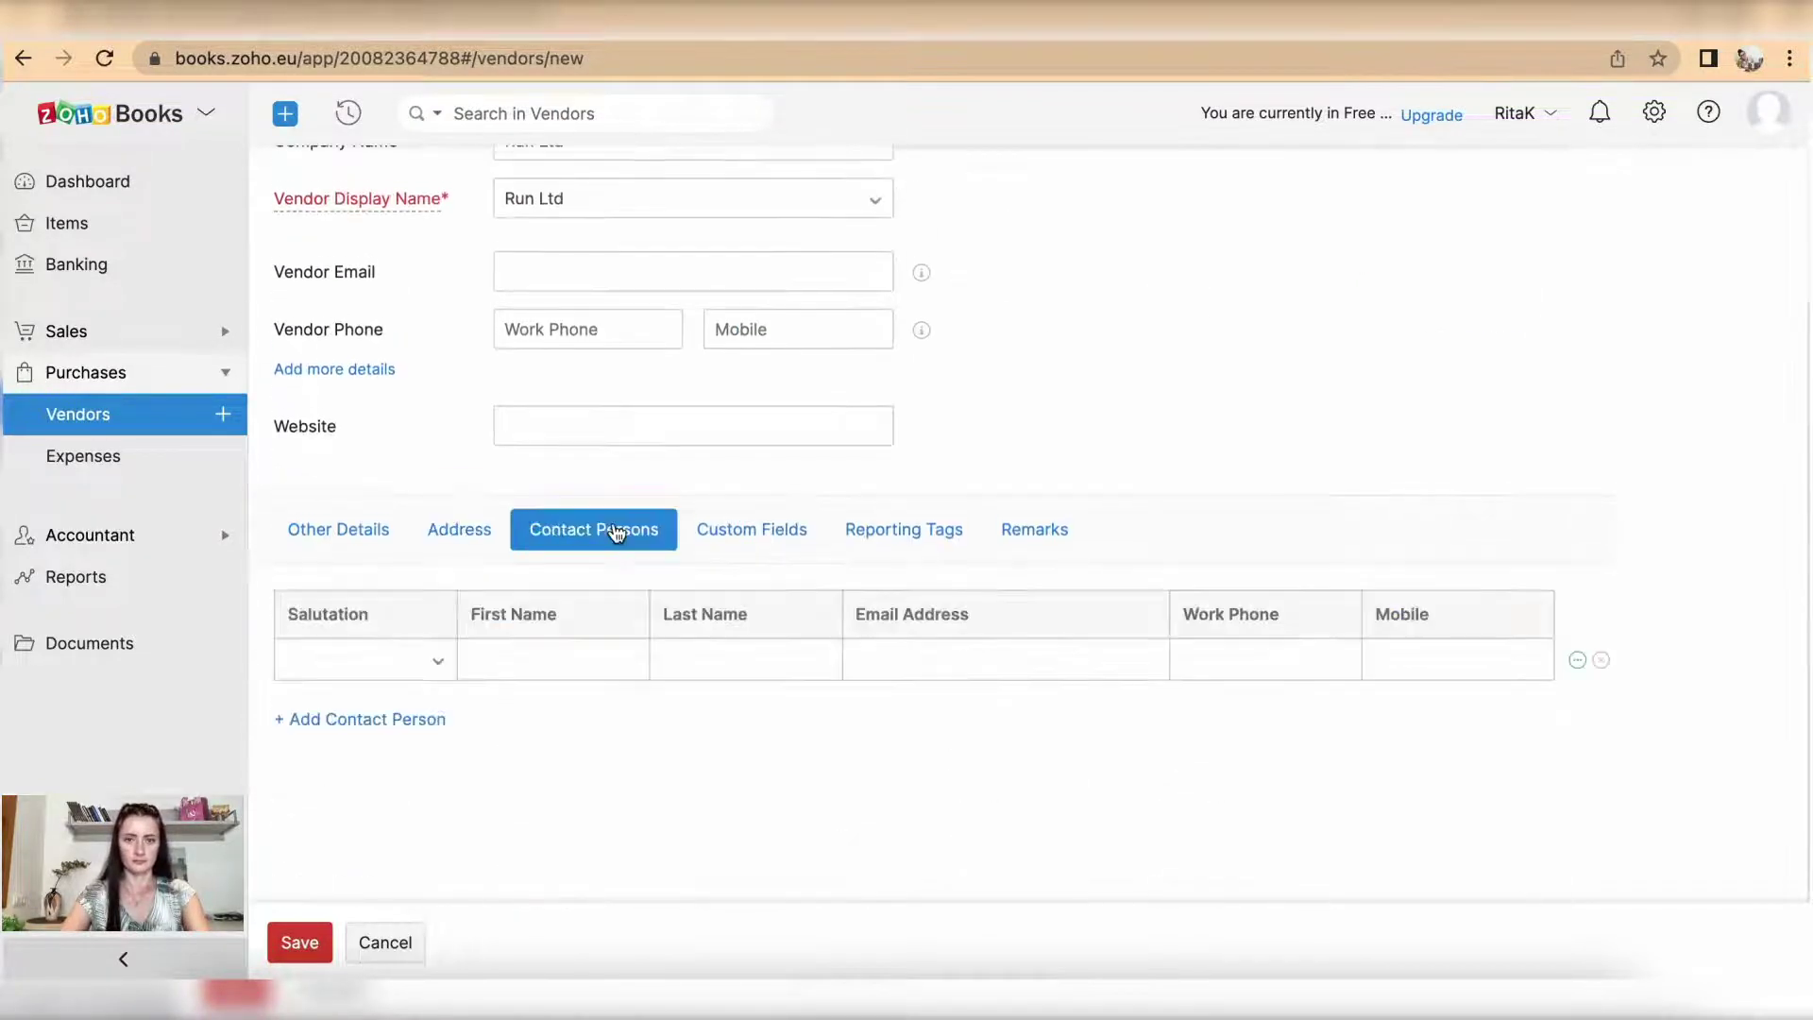
{"action": "left_click", "coordinate": [732, 538]}
{"action": "left_click", "coordinate": [1034, 528]}
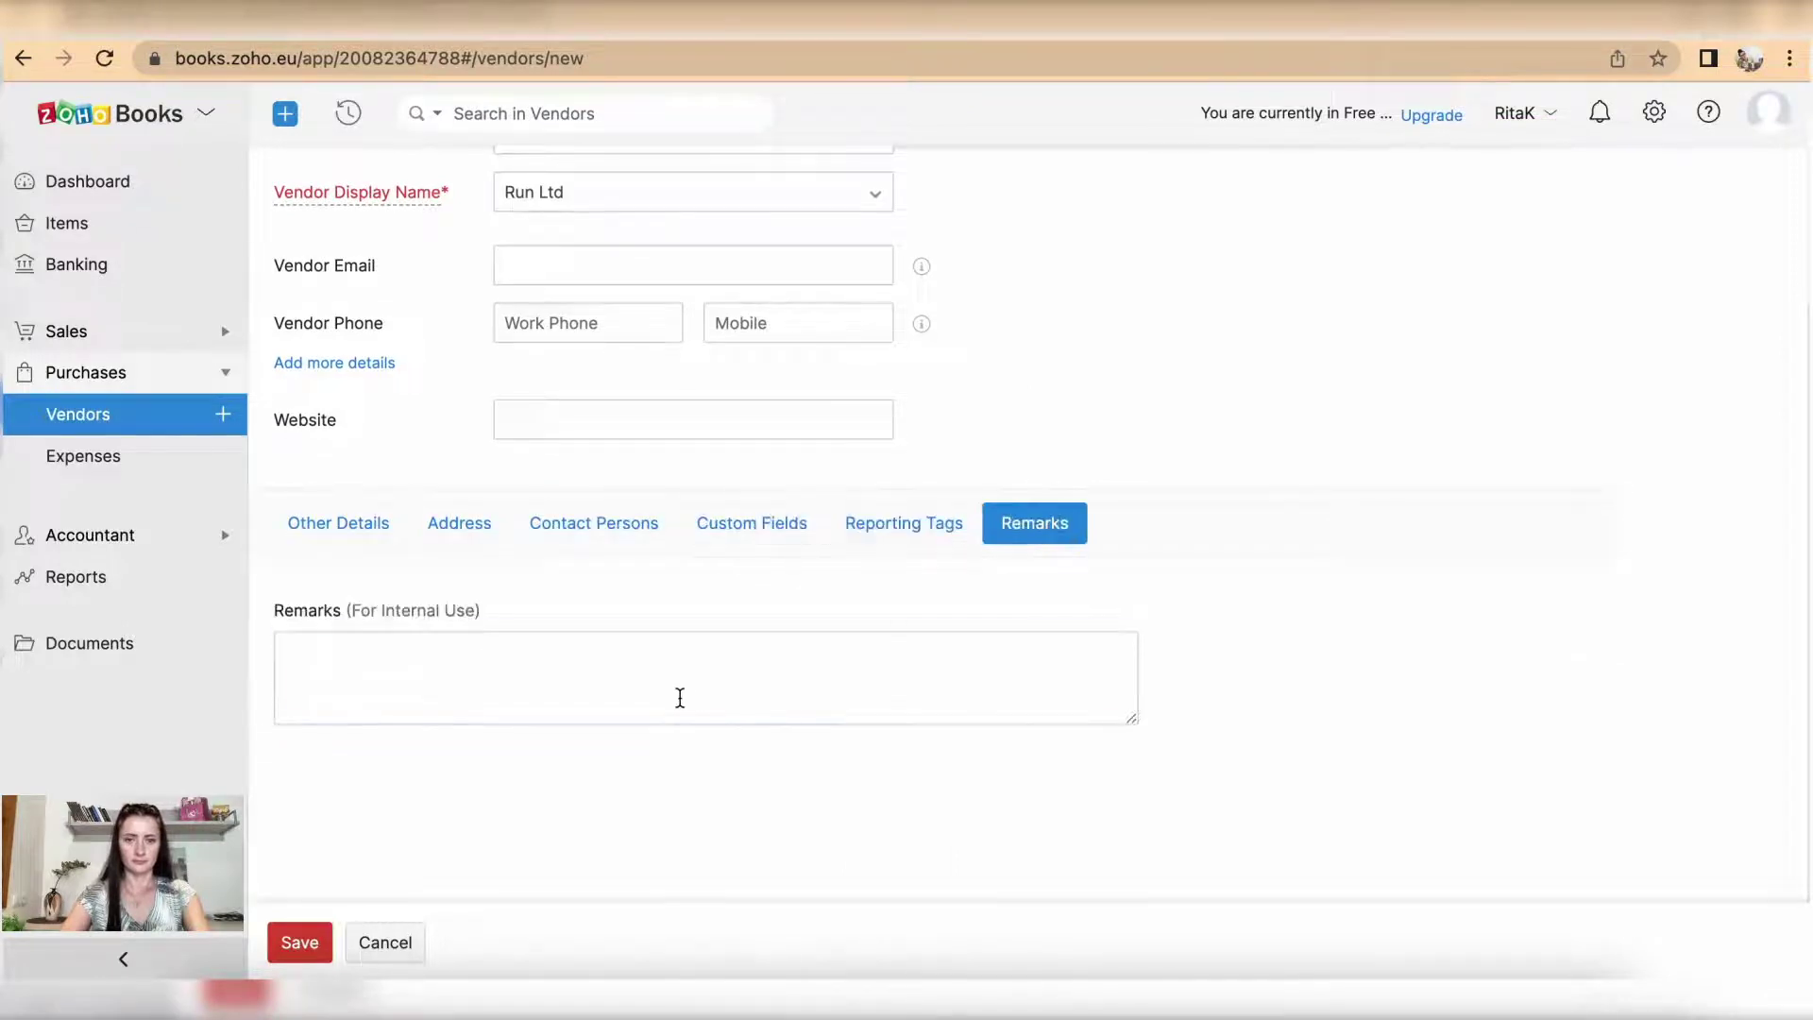
{"action": "left_click", "coordinate": [676, 686]}
{"action": "type", "text": "PO number 12345678"}
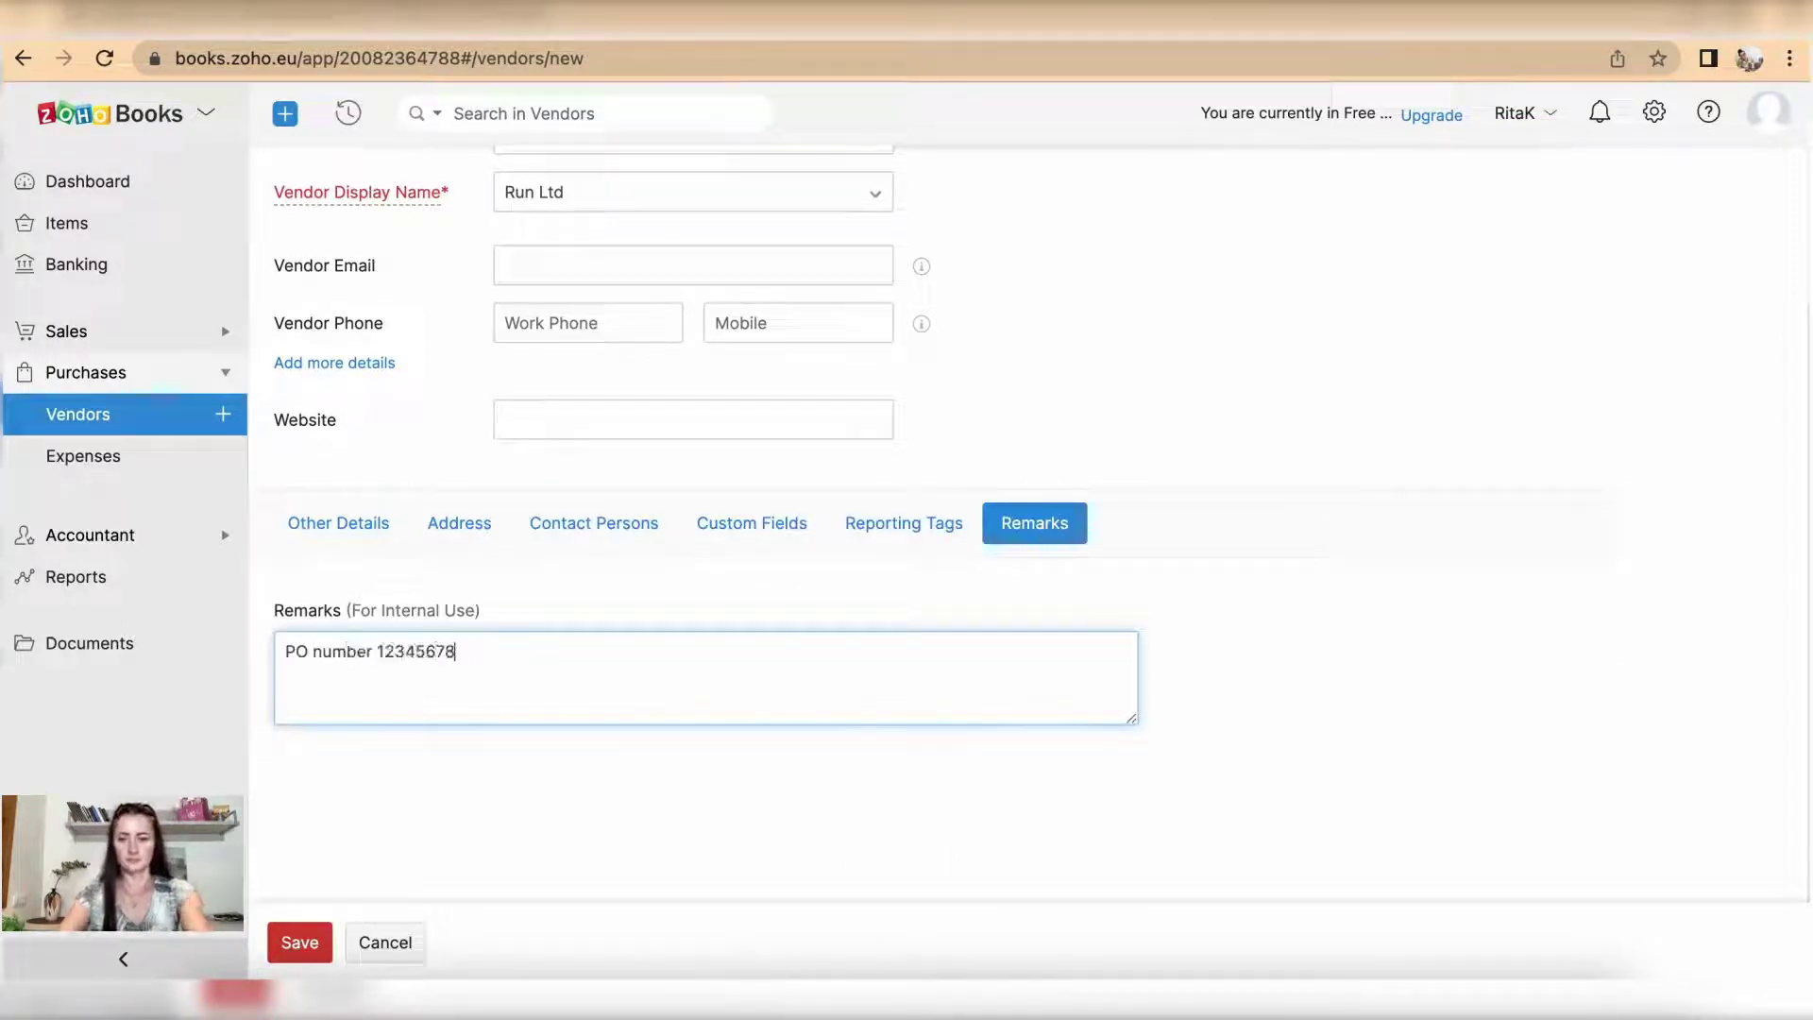
{"action": "type", "text": "9"}
{"action": "scroll", "coordinate": [1039, 524], "scroll_direction": "up", "scroll_amount": 3}
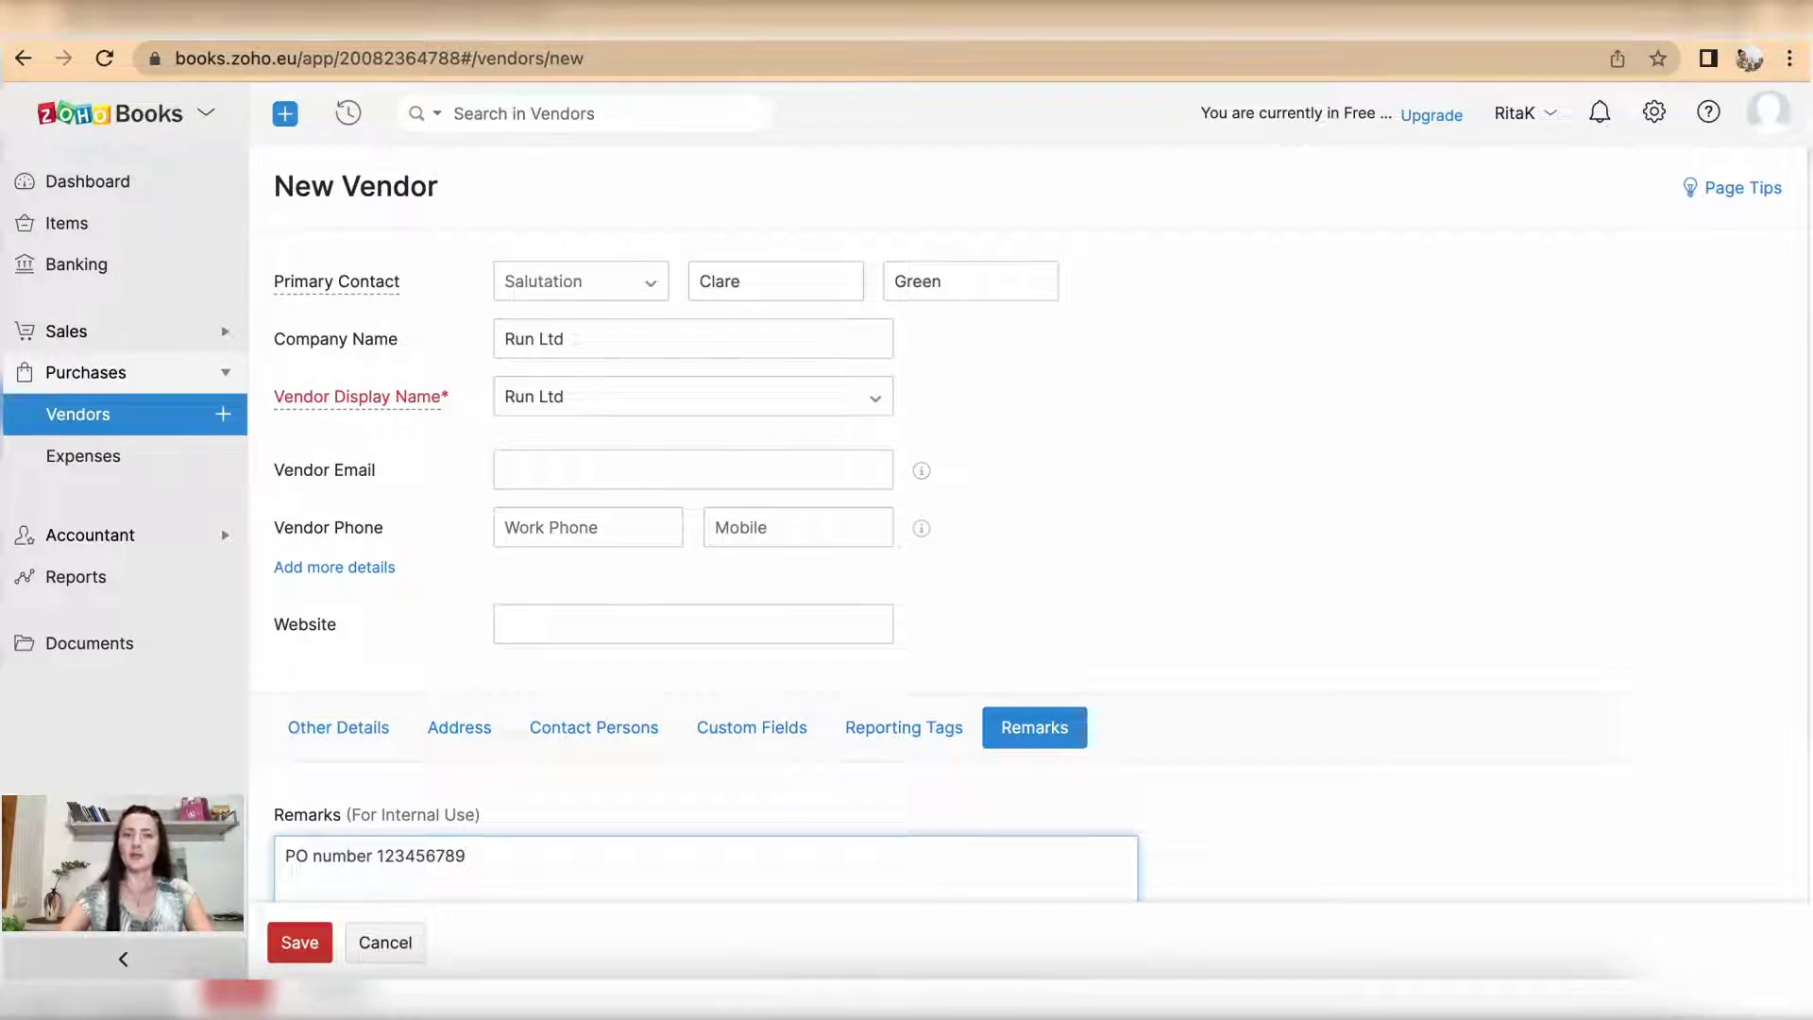
{"action": "left_click", "coordinate": [329, 746]}
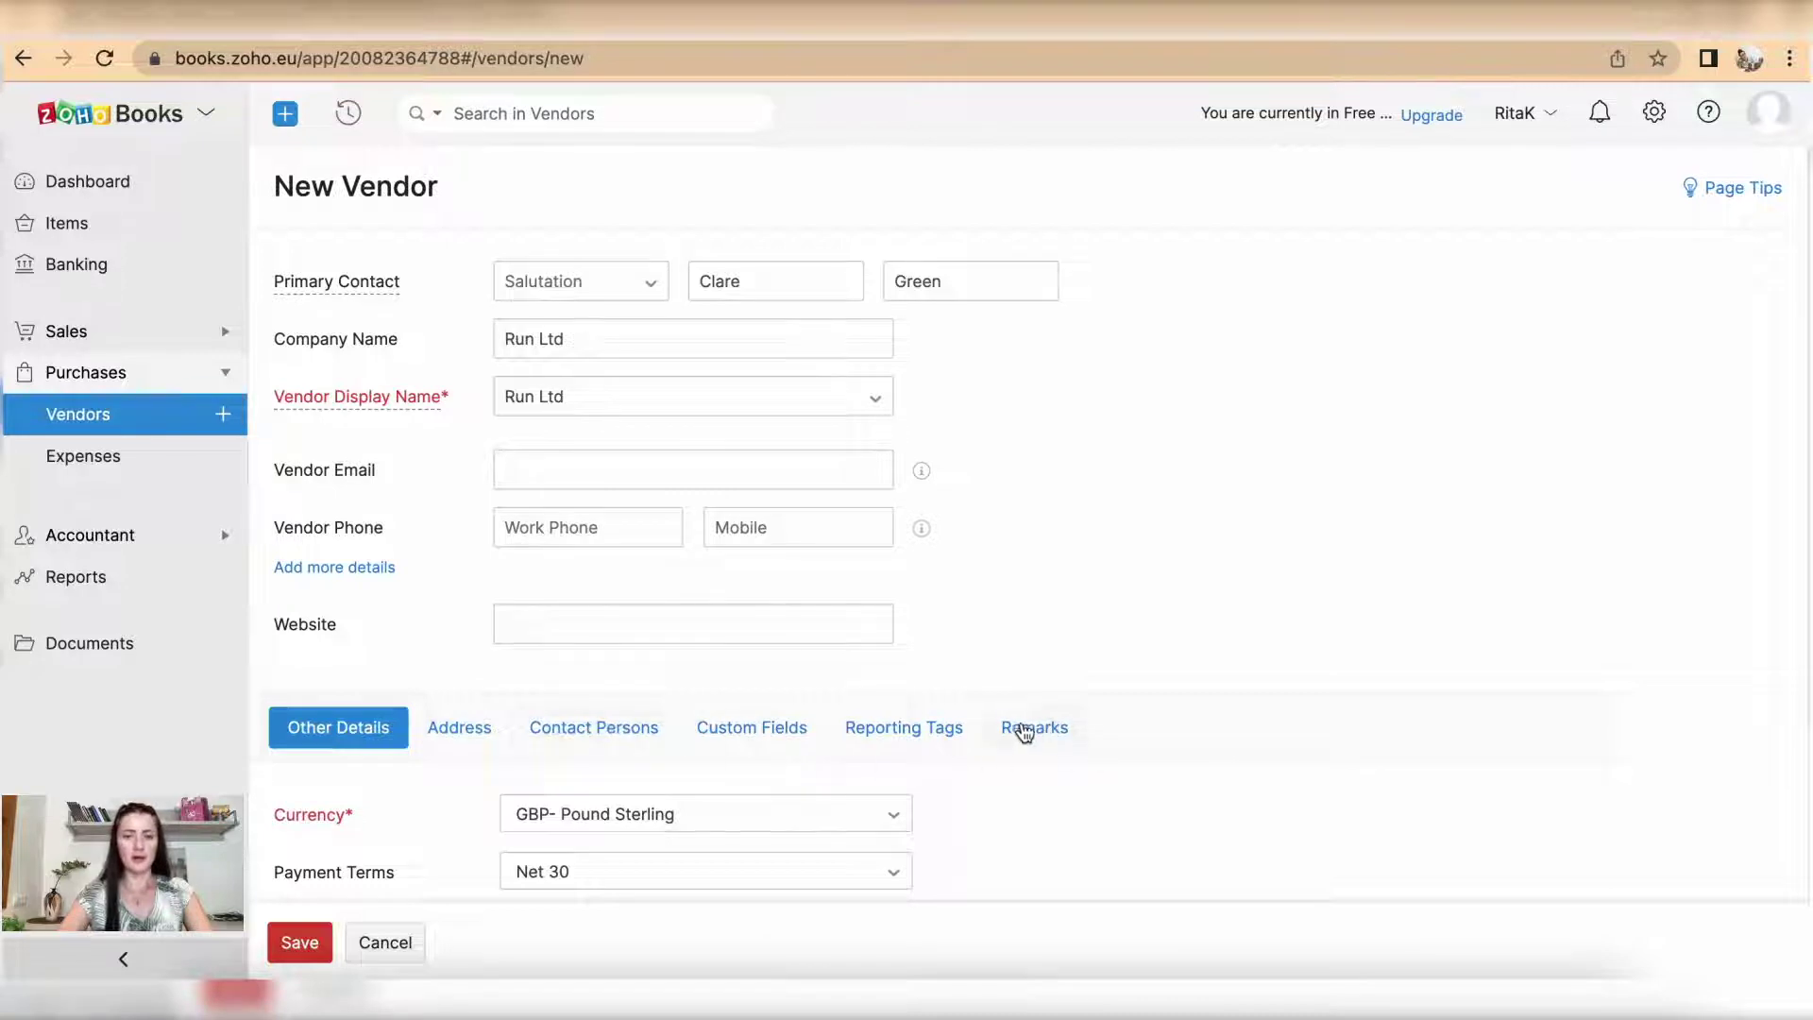
{"action": "scroll", "coordinate": [1025, 733], "scroll_direction": "down", "scroll_amount": 2}
Step: Save the new Run Ltd vendor
{"action": "left_click", "coordinate": [315, 944]}
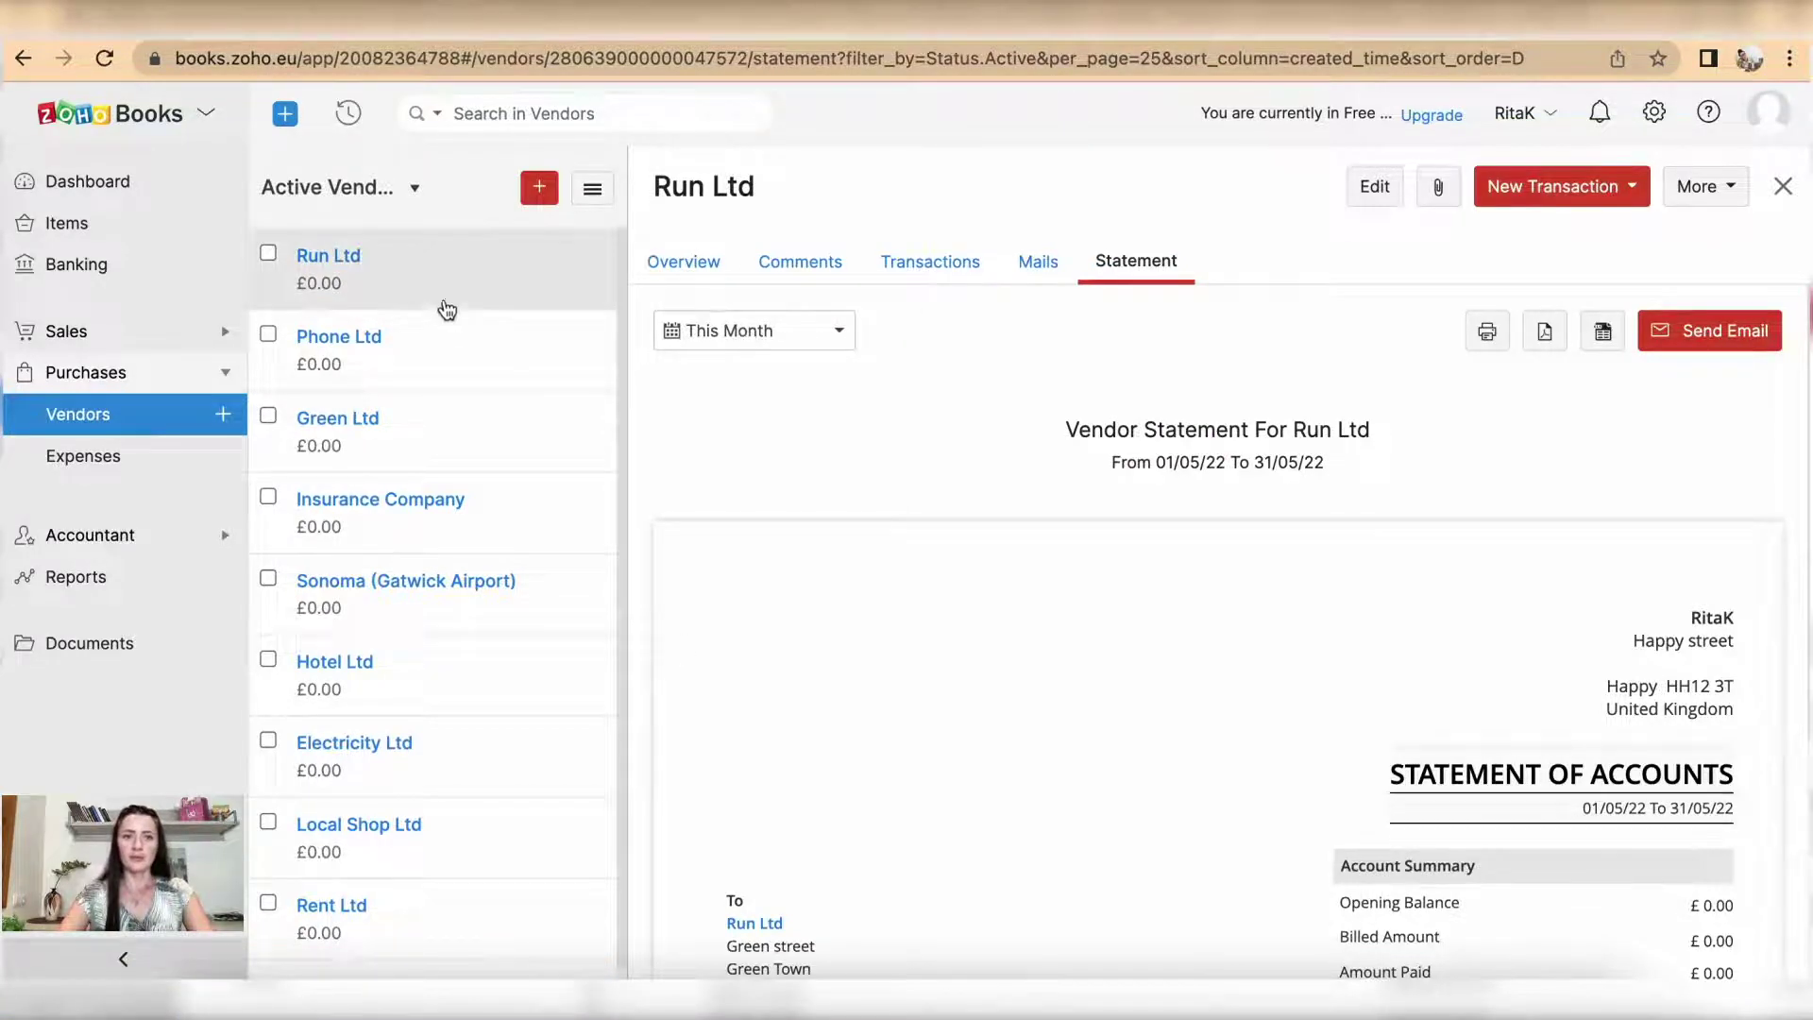
Step: Review Run Ltd's overview, start and cancel adding a contact person, then view comments
{"action": "left_click", "coordinate": [677, 284]}
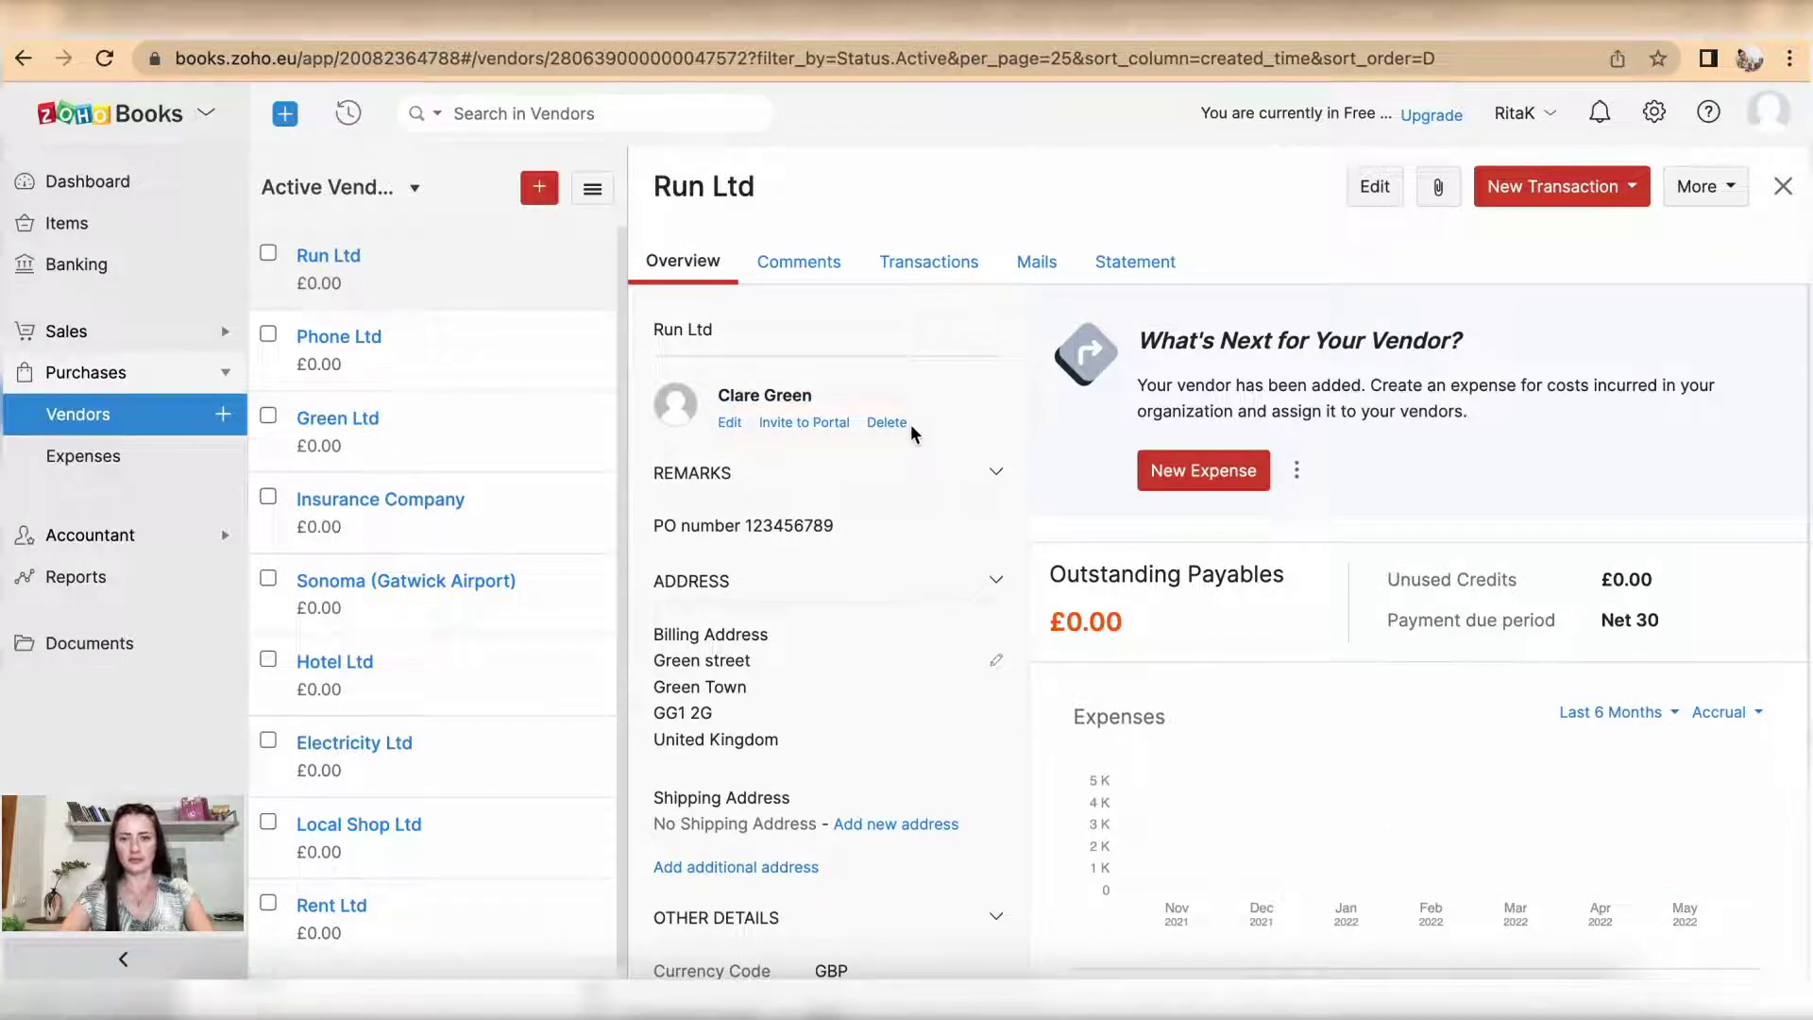
{"action": "scroll", "coordinate": [899, 694], "scroll_direction": "down", "scroll_amount": 2}
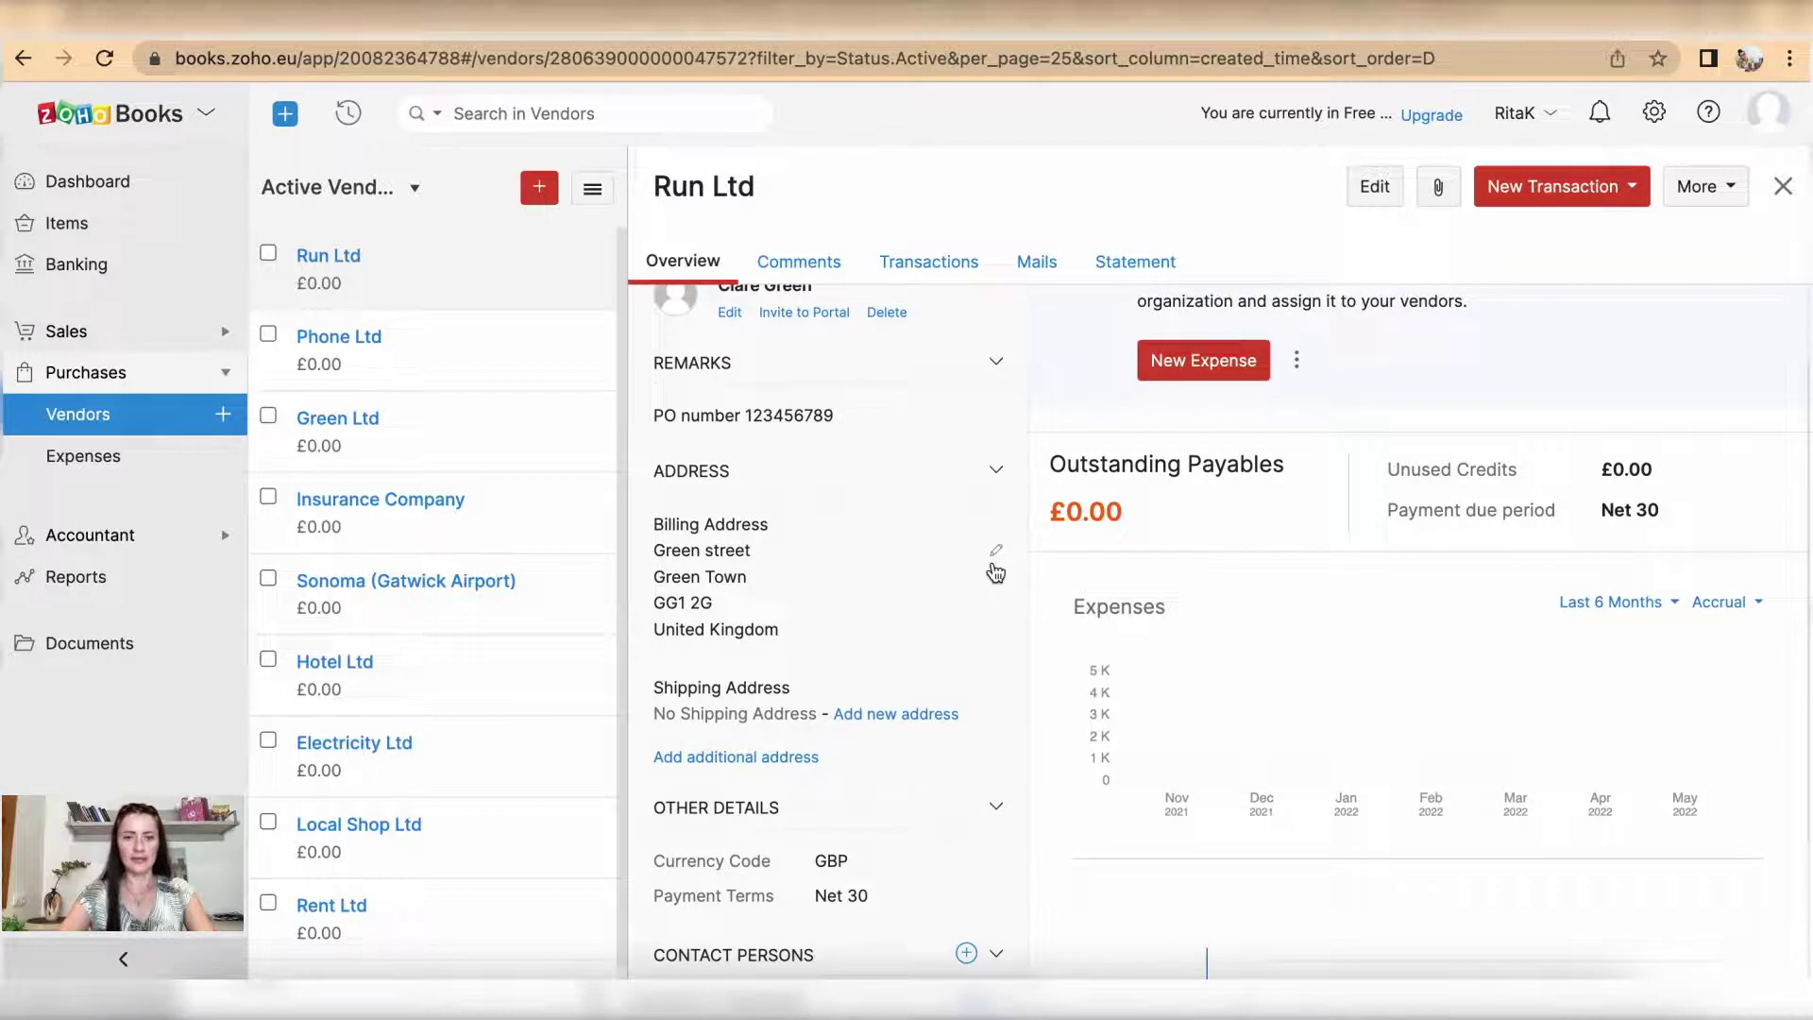
{"action": "scroll", "coordinate": [962, 748], "scroll_direction": "down", "scroll_amount": 3}
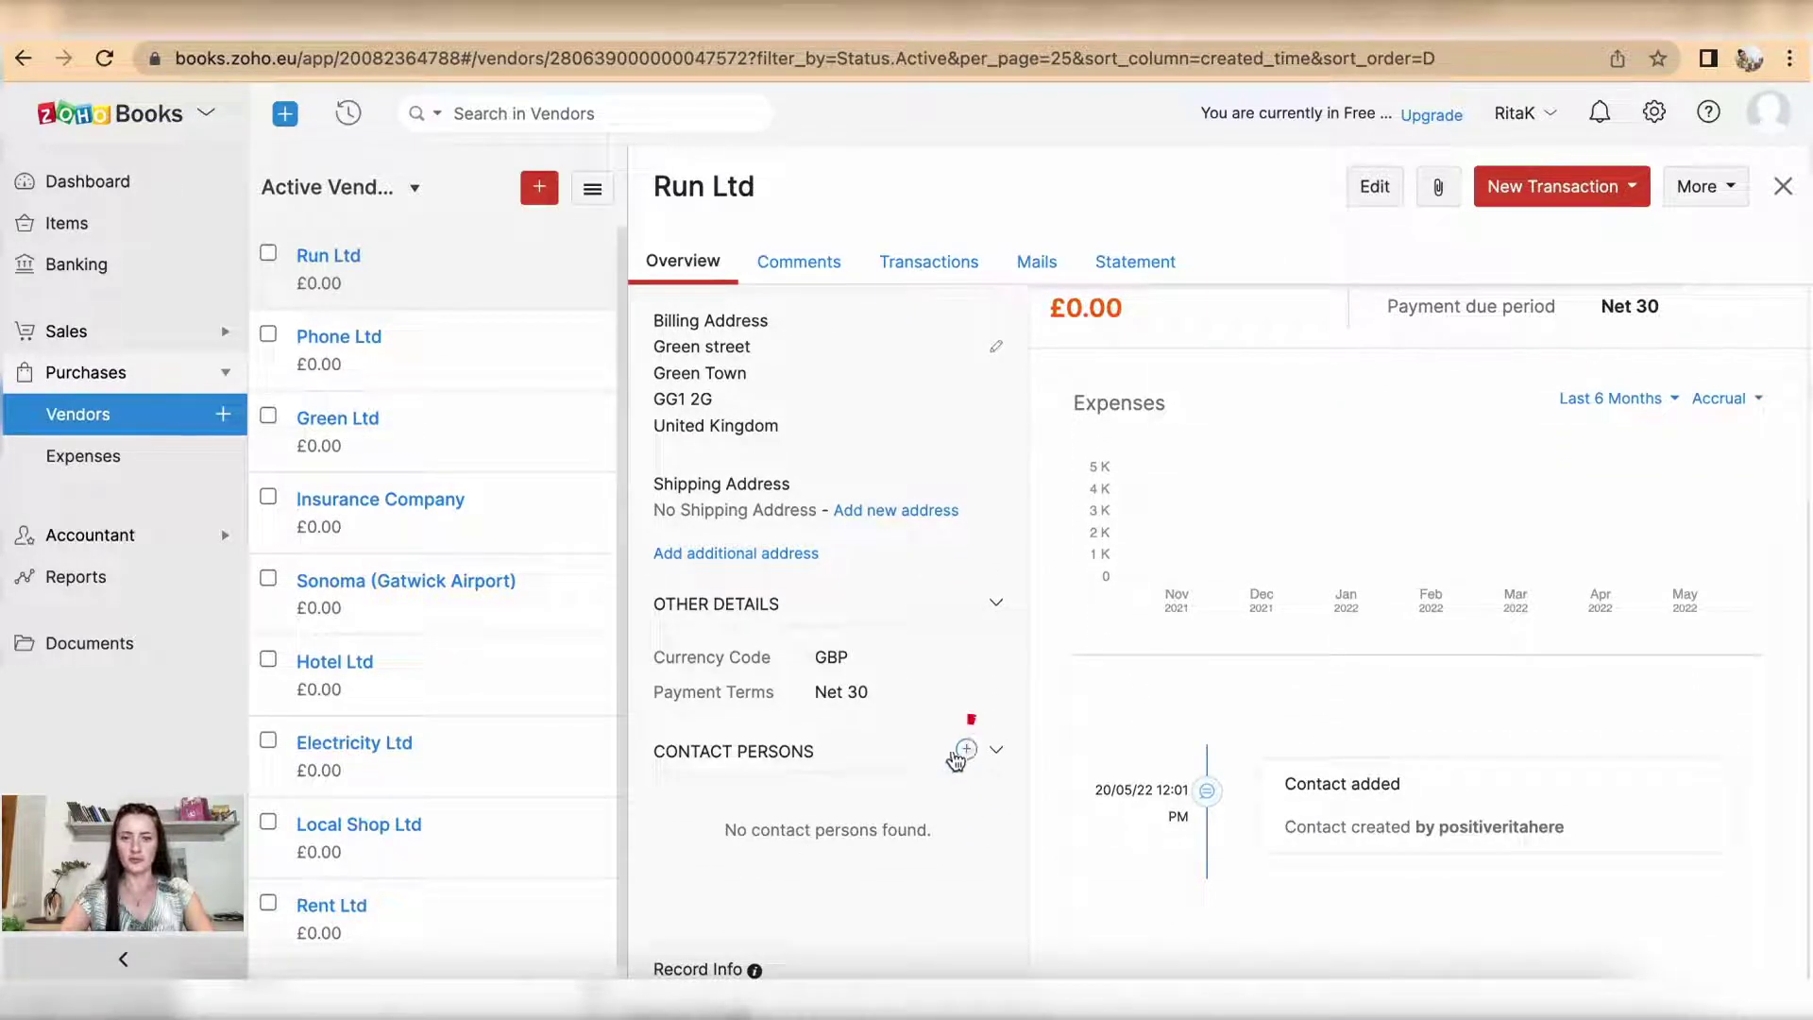
{"action": "left_click", "coordinate": [965, 750]}
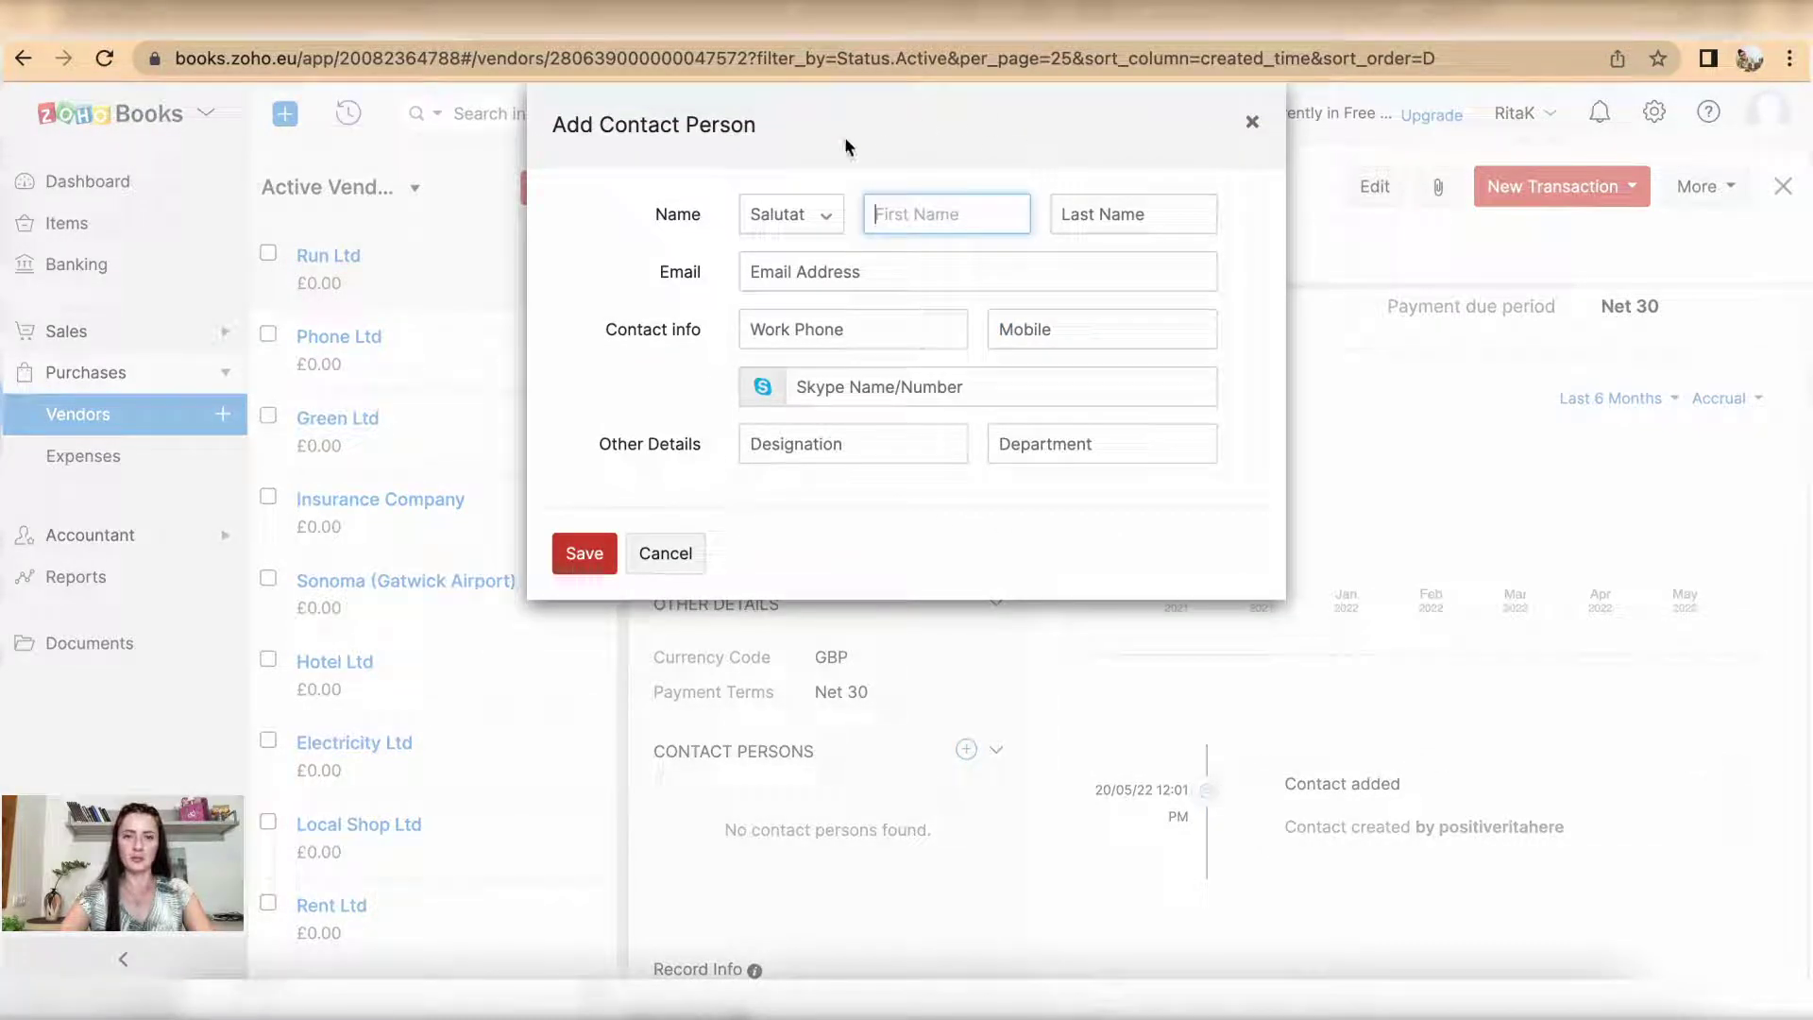
{"action": "left_click", "coordinate": [666, 552]}
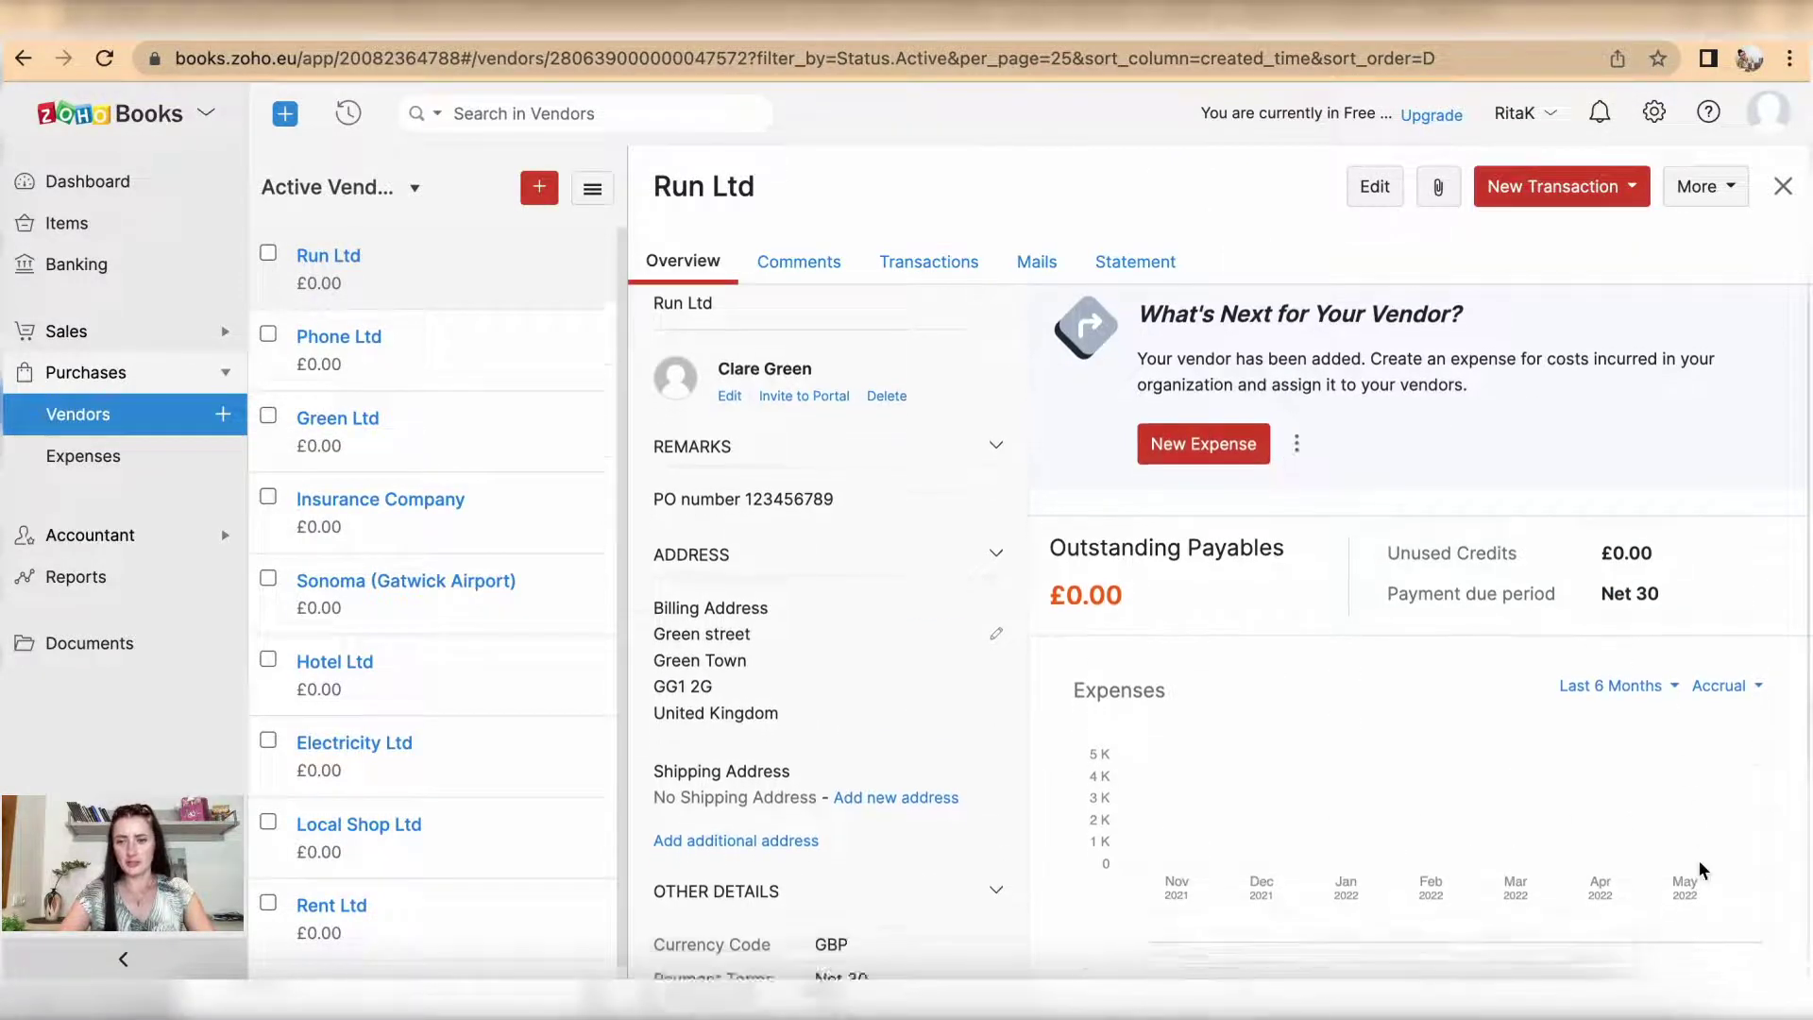
{"action": "scroll", "coordinate": [1700, 870], "scroll_direction": "down", "scroll_amount": 3}
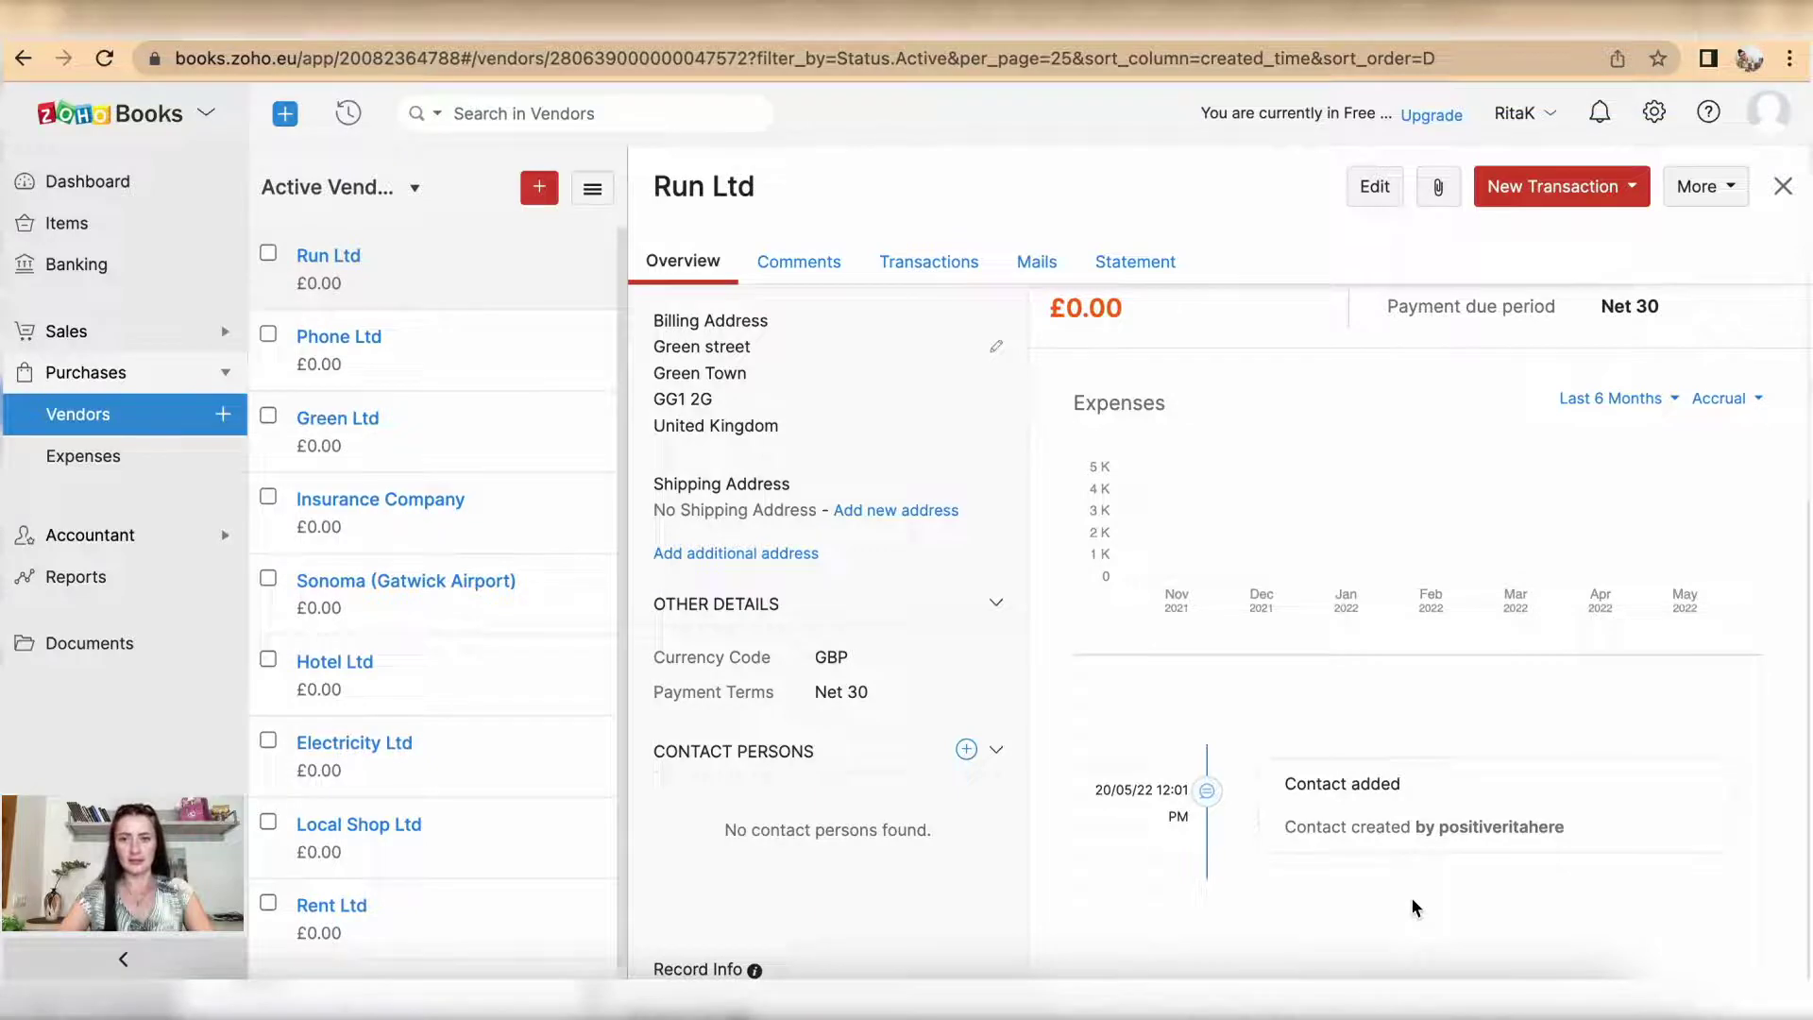
{"action": "left_click", "coordinate": [798, 264]}
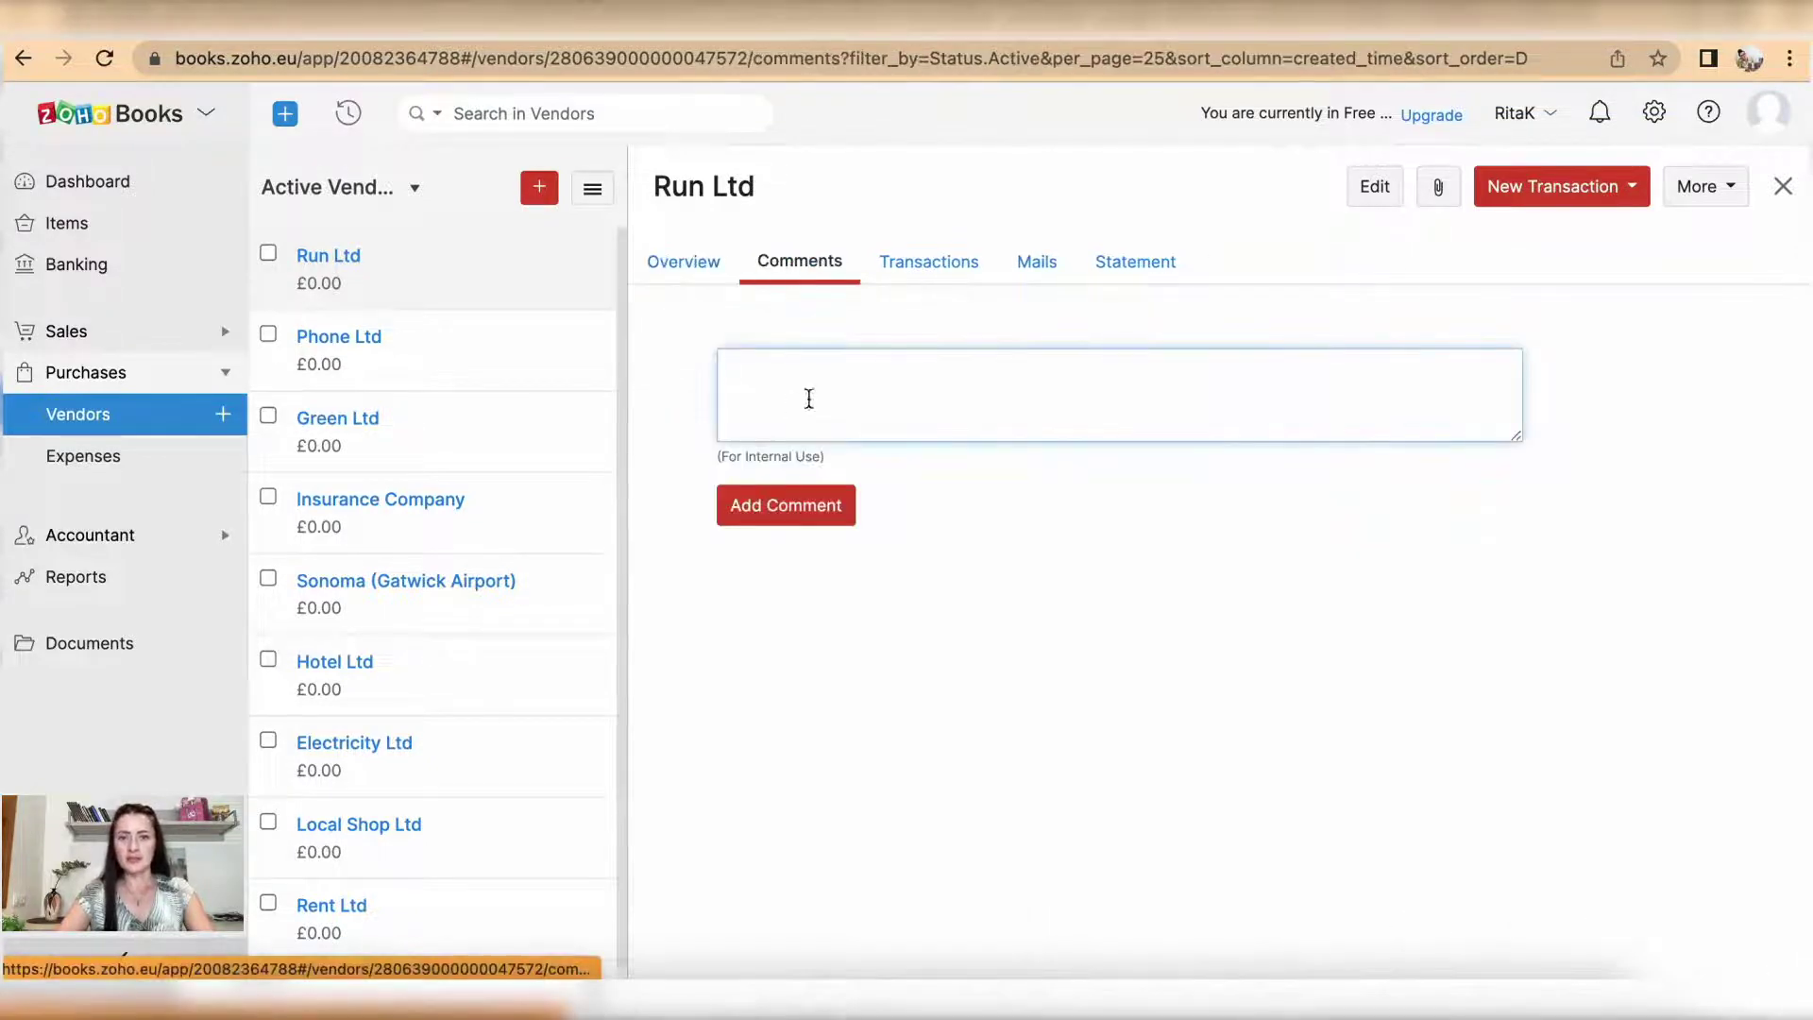
Step: Review Run Ltd's comments, transactions, mails and statement, then start editing it
{"action": "left_click", "coordinate": [809, 400]}
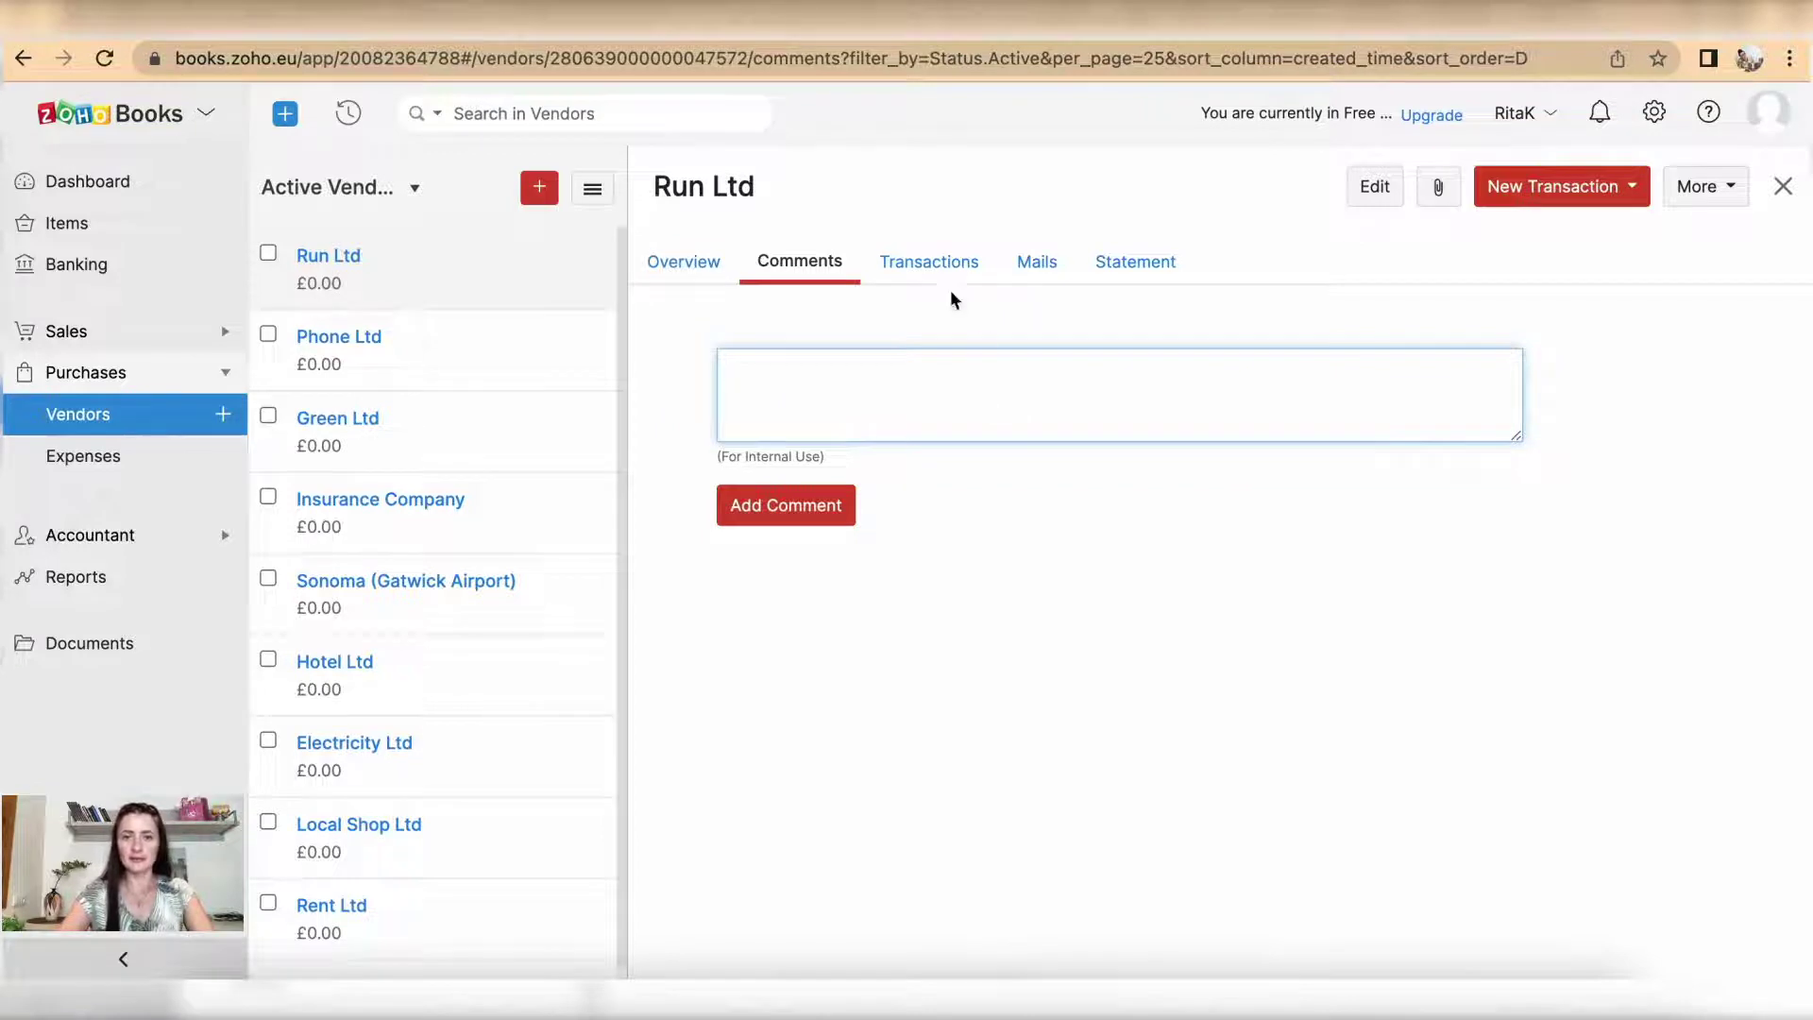
{"action": "left_click", "coordinate": [930, 261]}
{"action": "left_click", "coordinate": [1040, 269]}
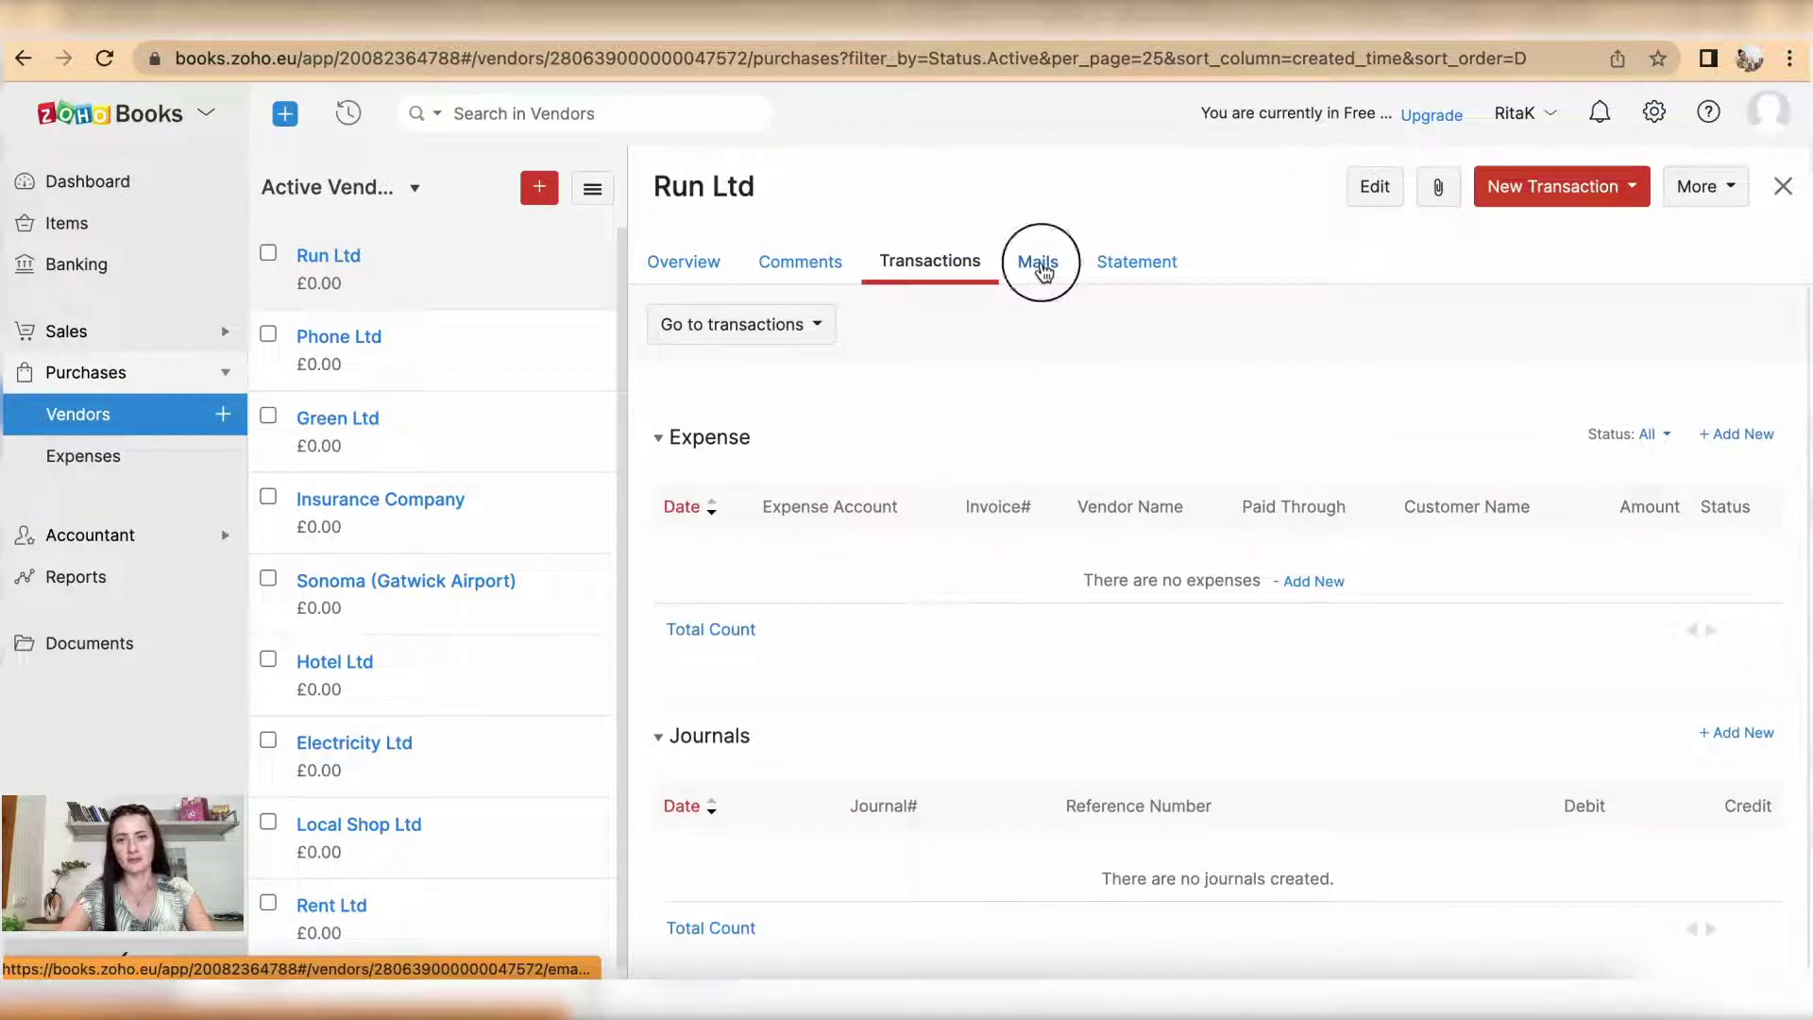
{"action": "left_click", "coordinate": [1134, 265]}
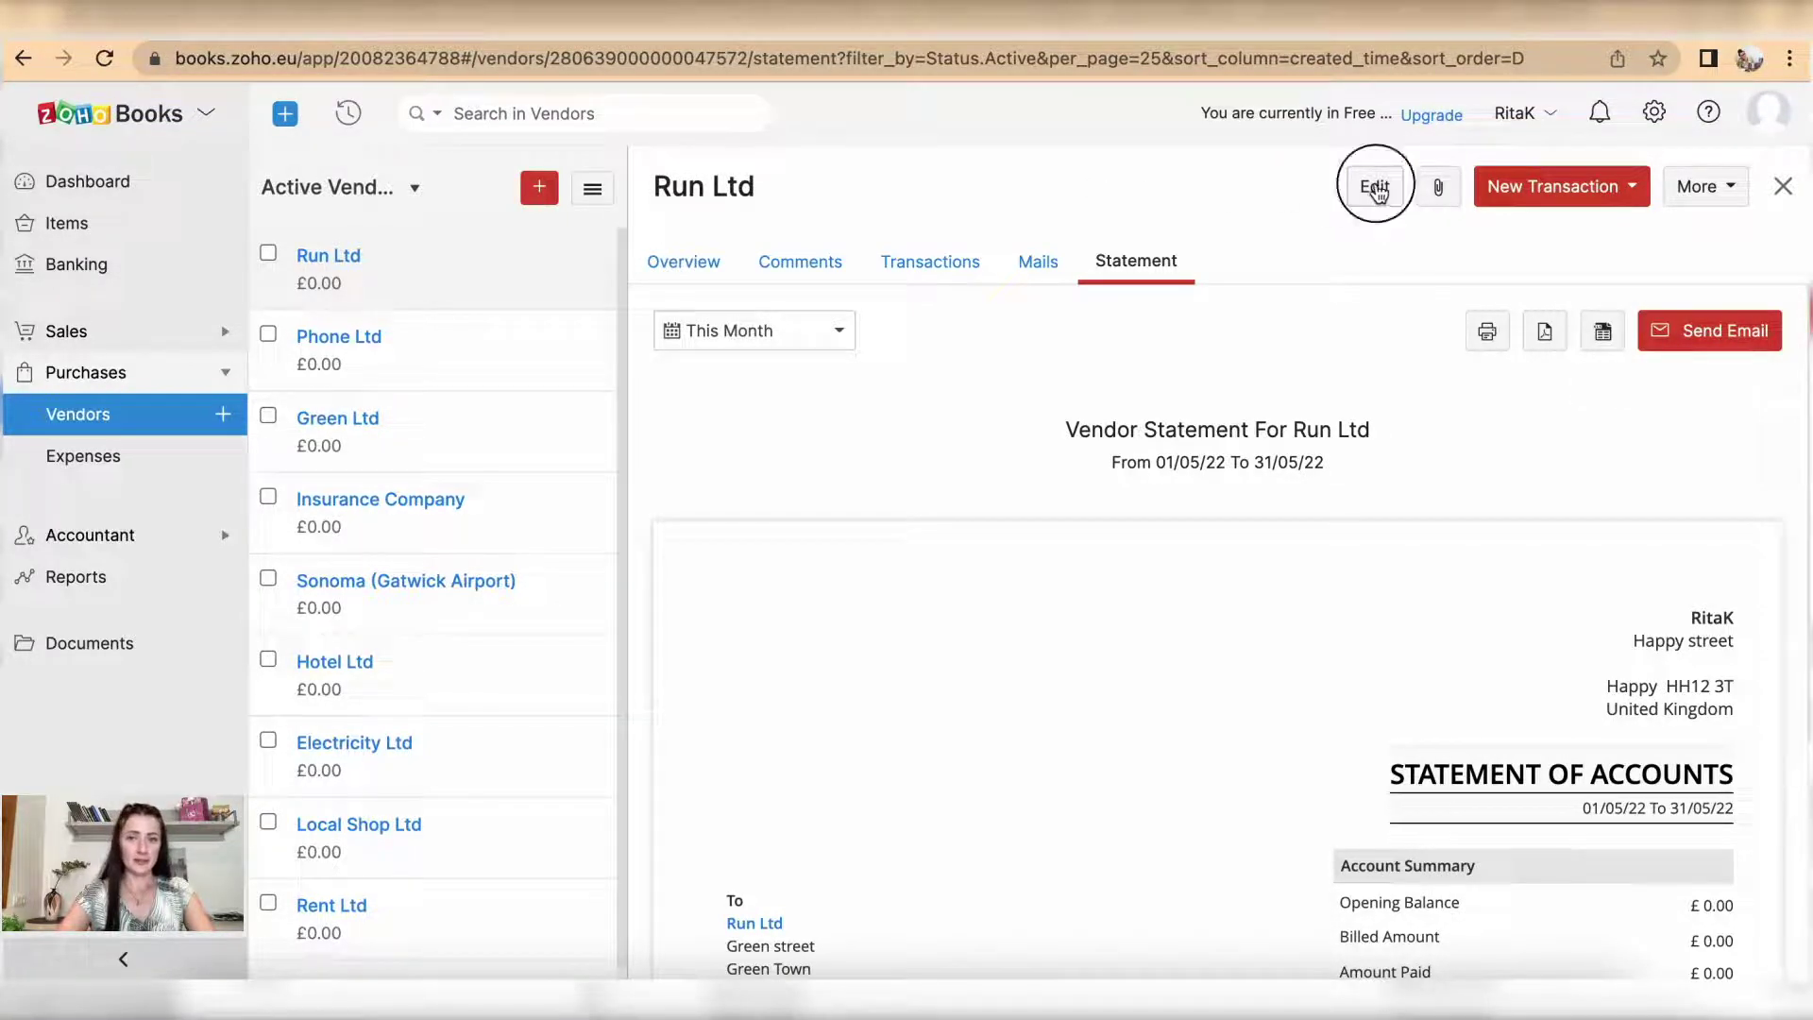
{"action": "left_click", "coordinate": [1375, 188]}
{"action": "scroll", "coordinate": [1035, 335], "scroll_direction": "down", "scroll_amount": 3}
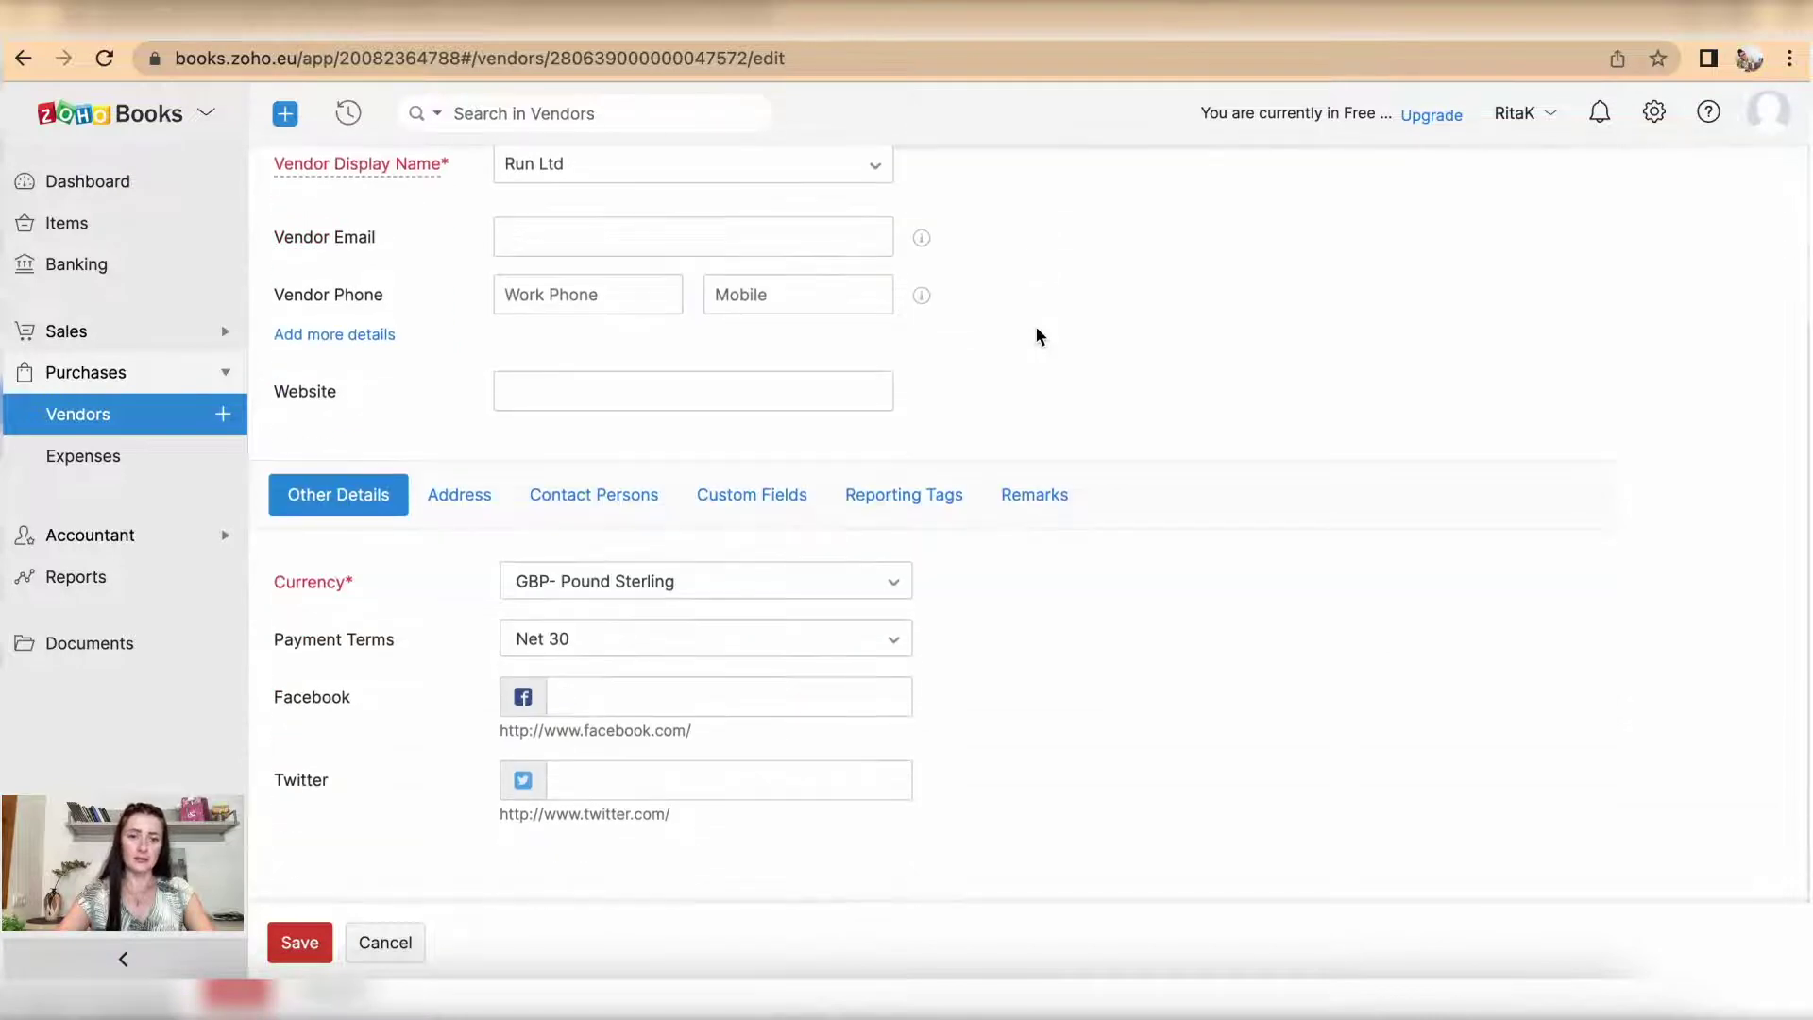
{"action": "left_click", "coordinate": [371, 943]}
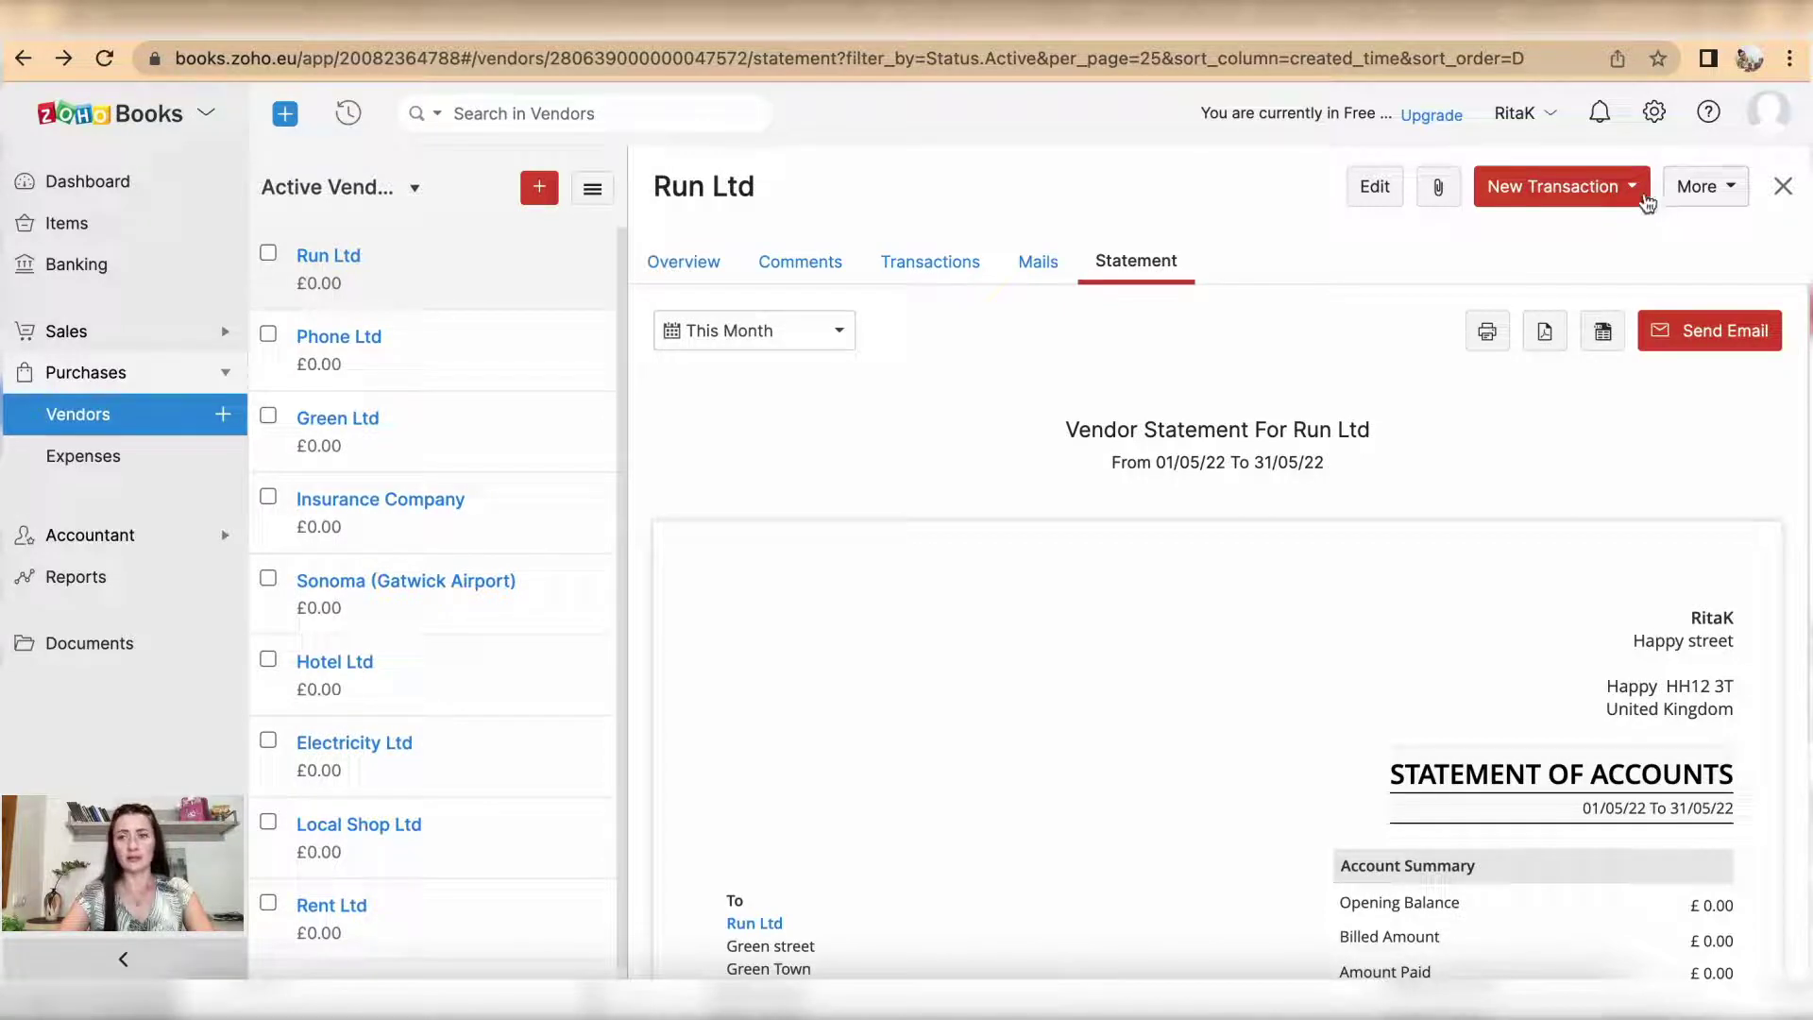
{"action": "left_click", "coordinate": [1629, 189]}
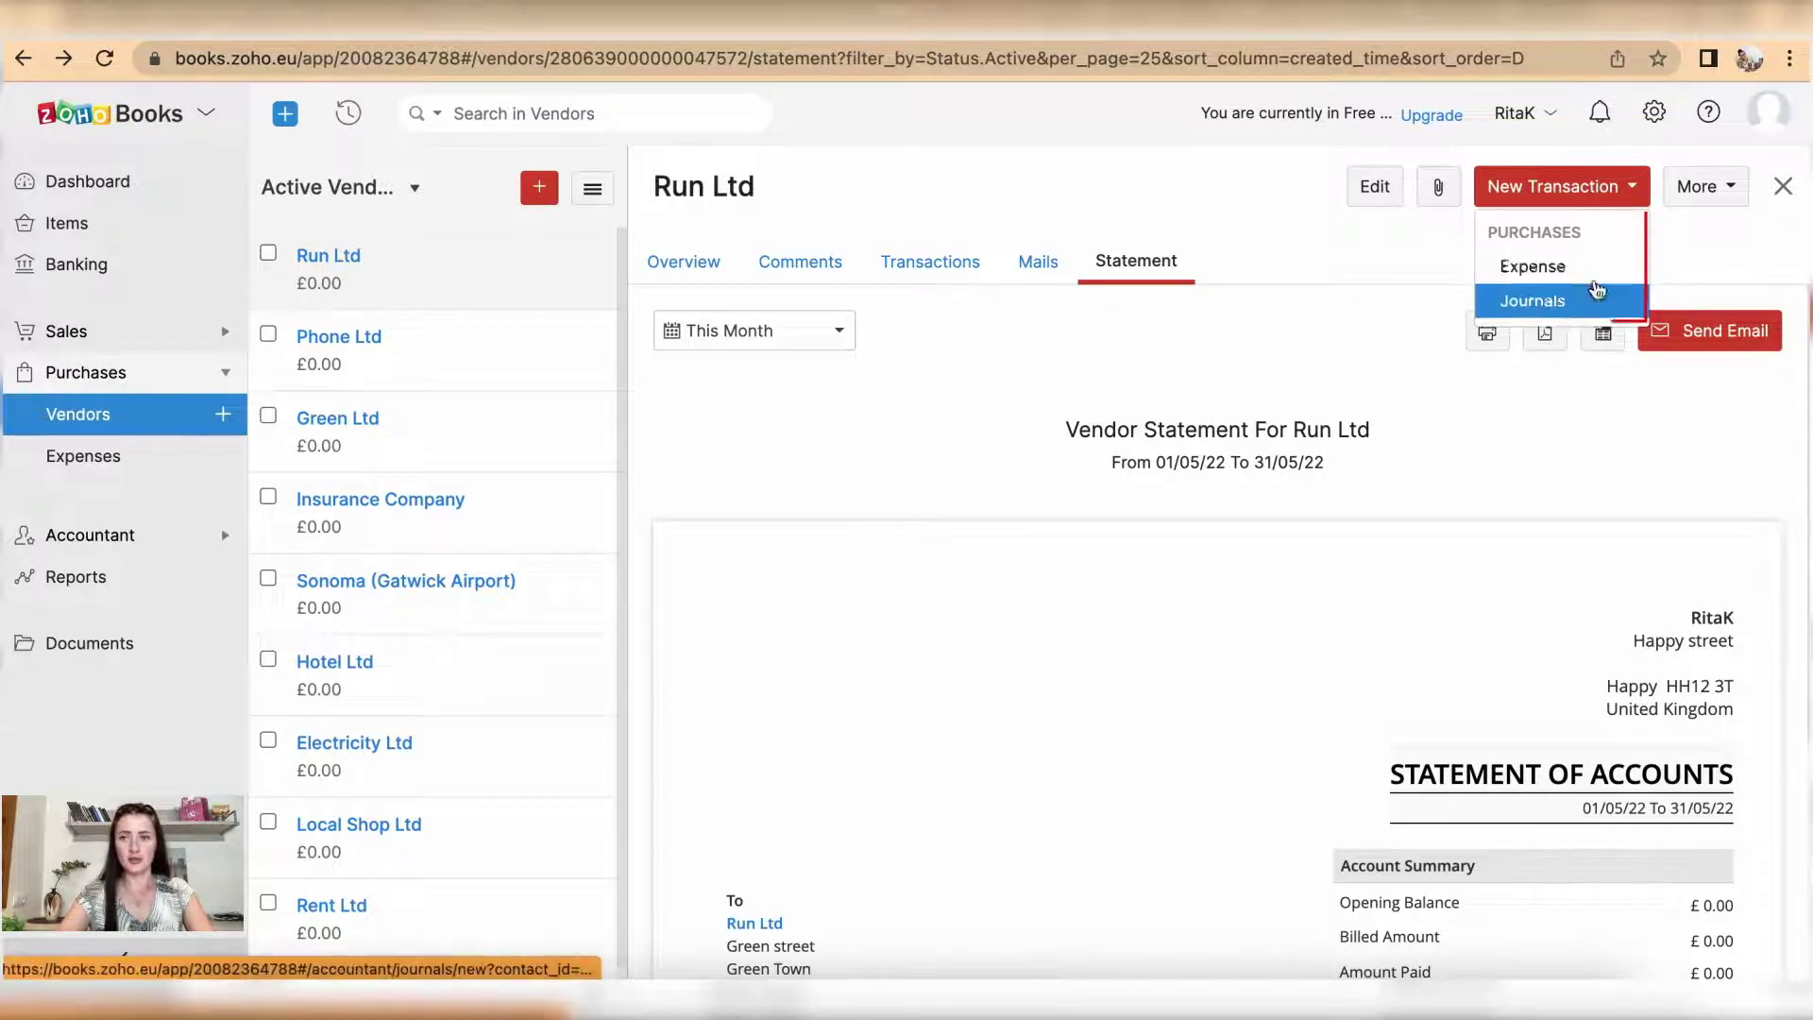
Step: Check the More actions, then close the vendor details to show the full list
{"action": "left_click", "coordinate": [1731, 191]}
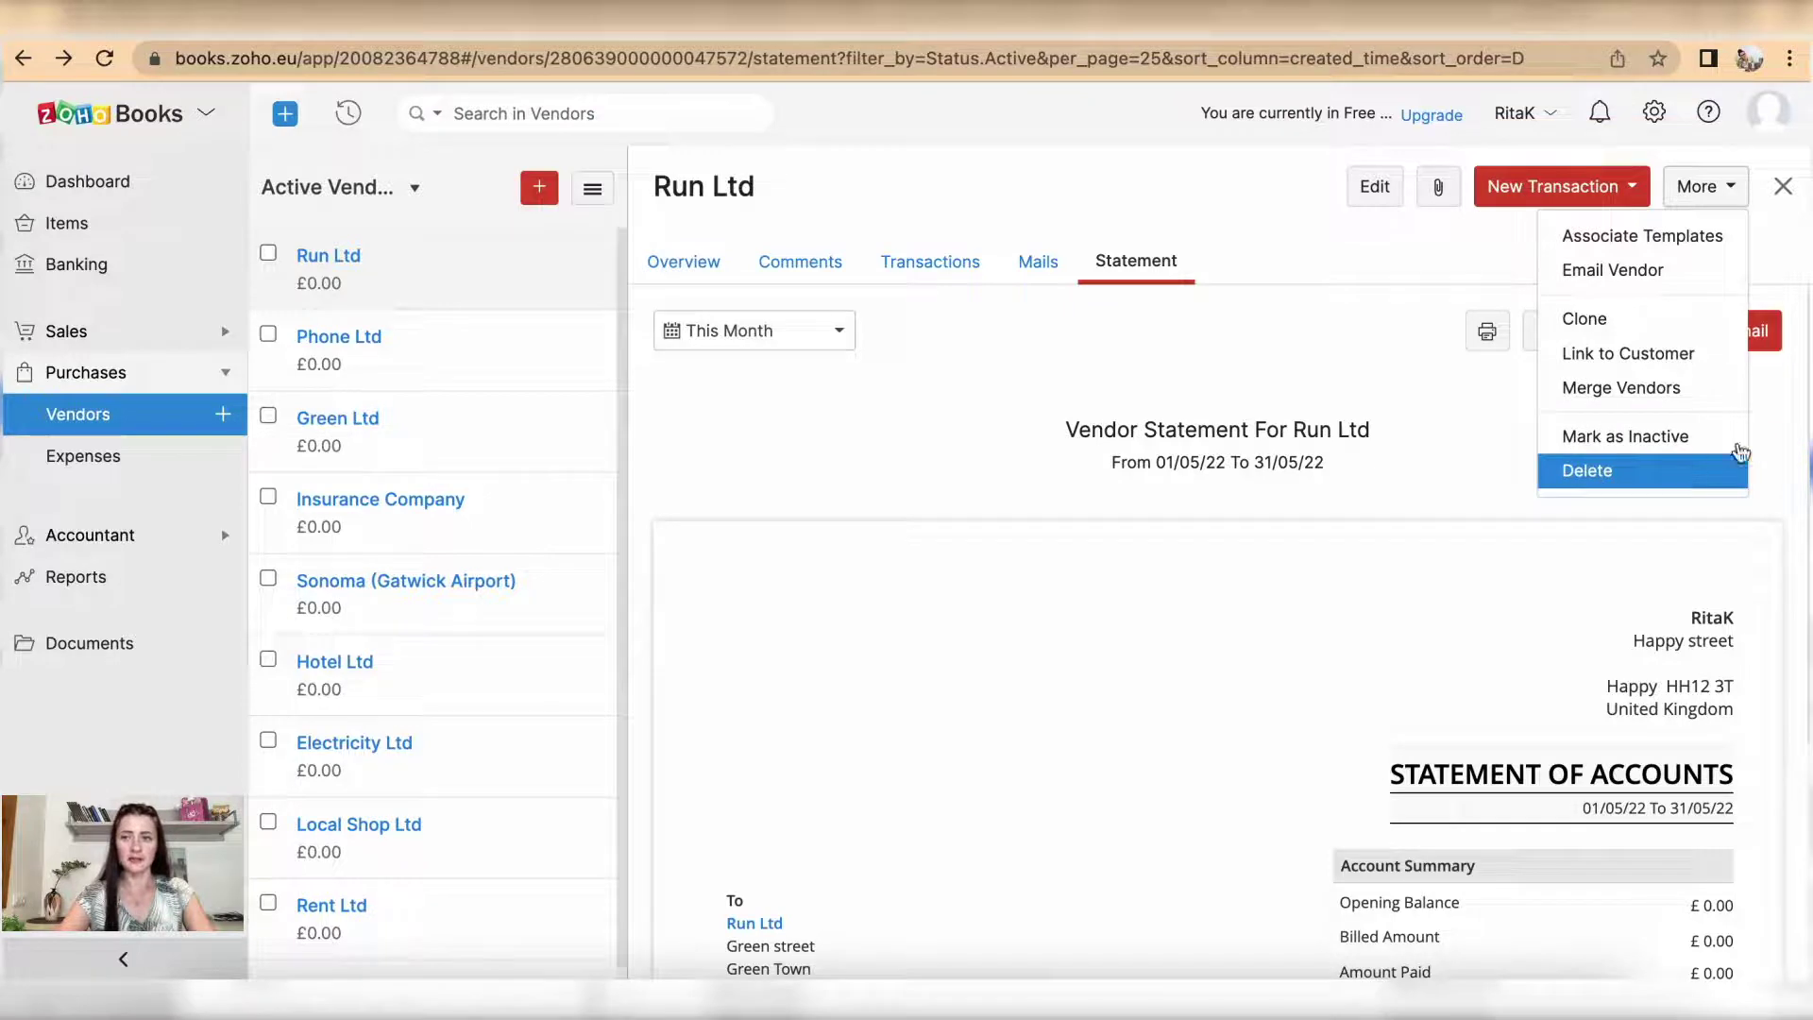
{"action": "left_click", "coordinate": [1784, 185]}
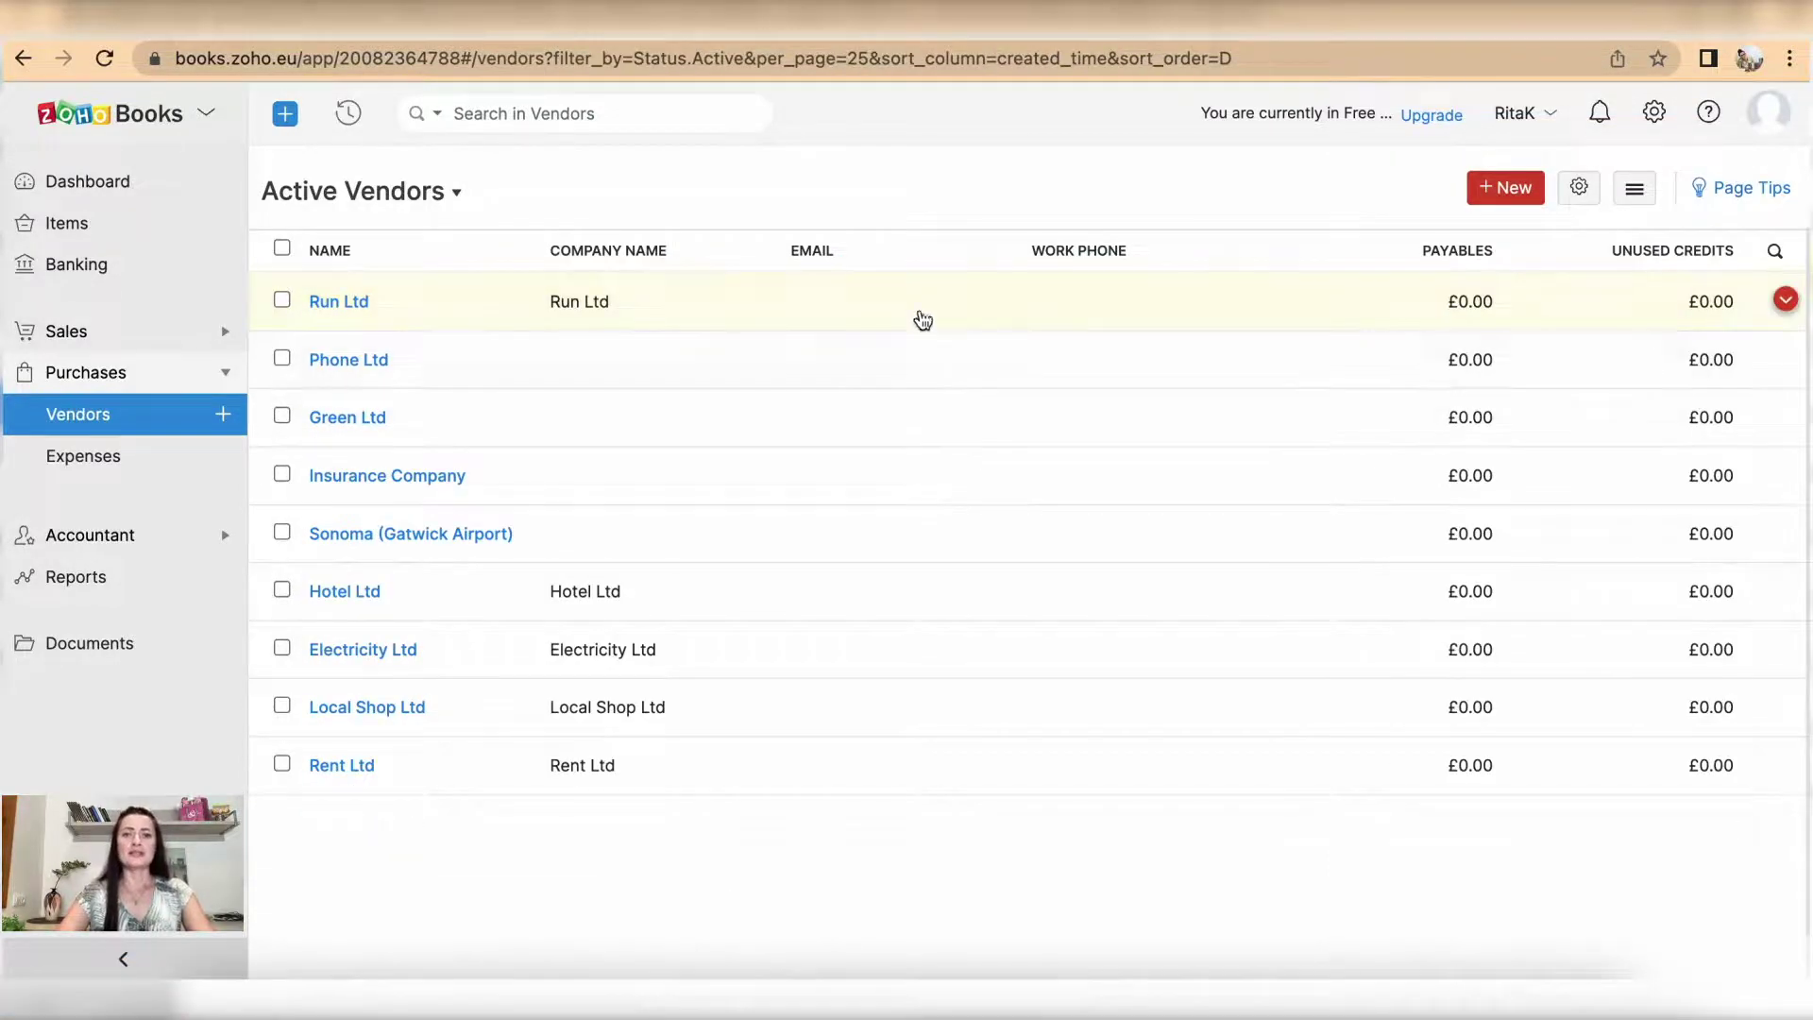